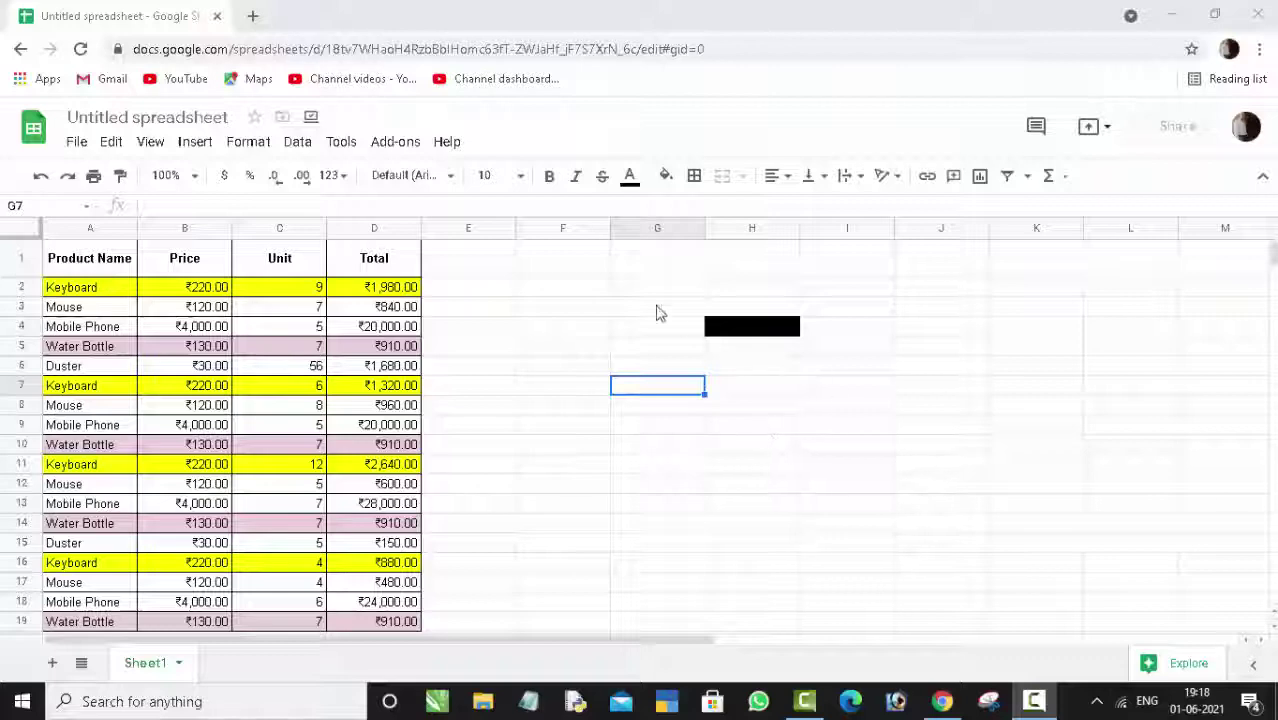
# - Select the product names in column A, dismissing the cell context menu
pyautogui.rightClick(511, 305)
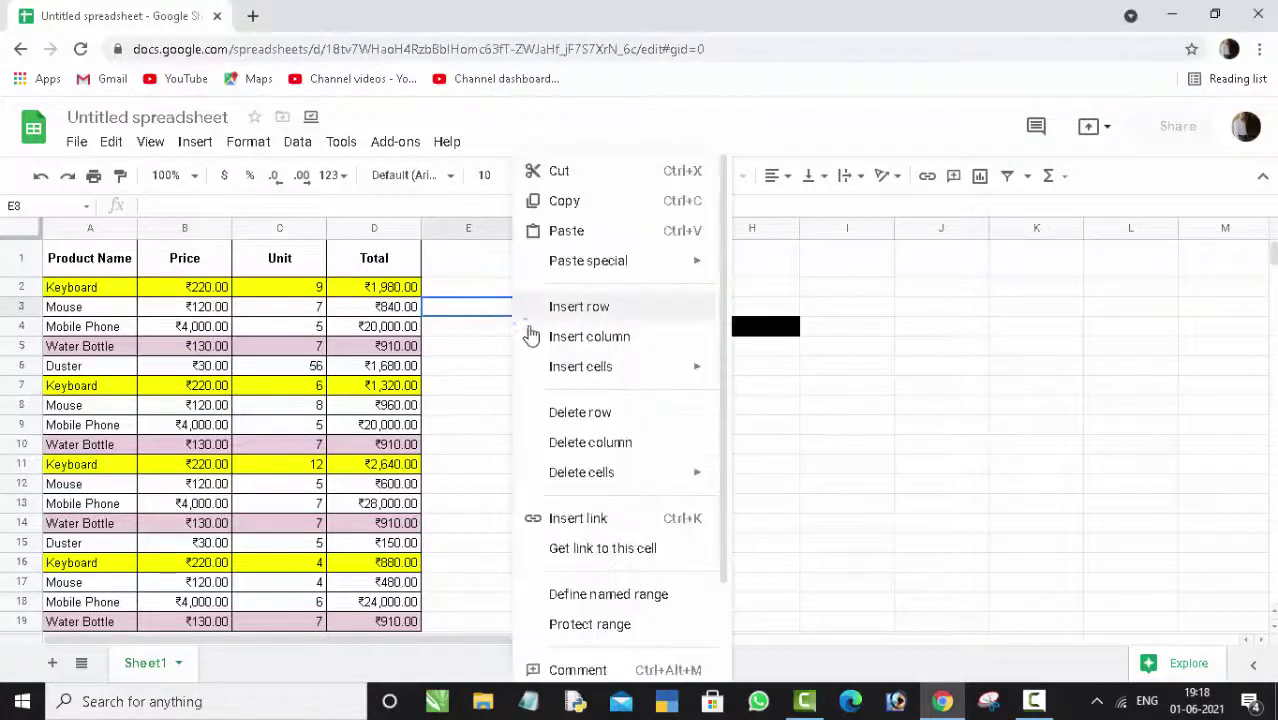
pyautogui.click(883, 416)
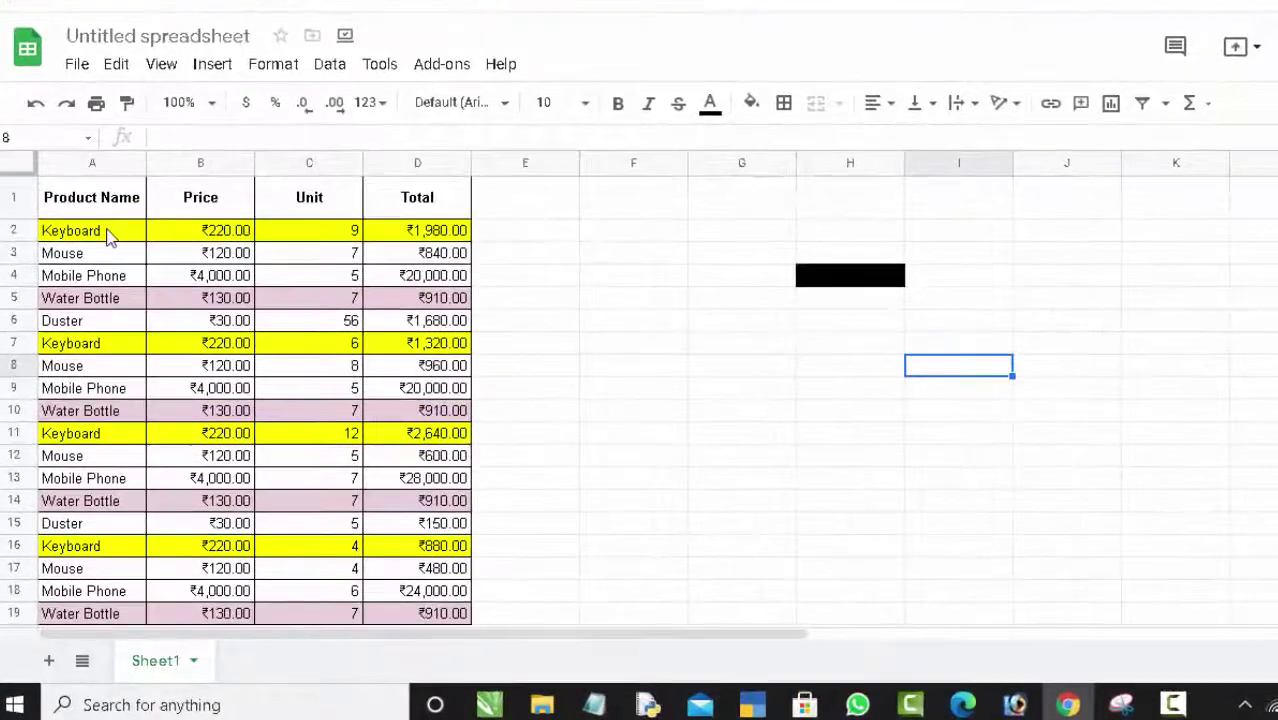
pyautogui.moveTo(108, 235); pyautogui.dragTo(92, 603)
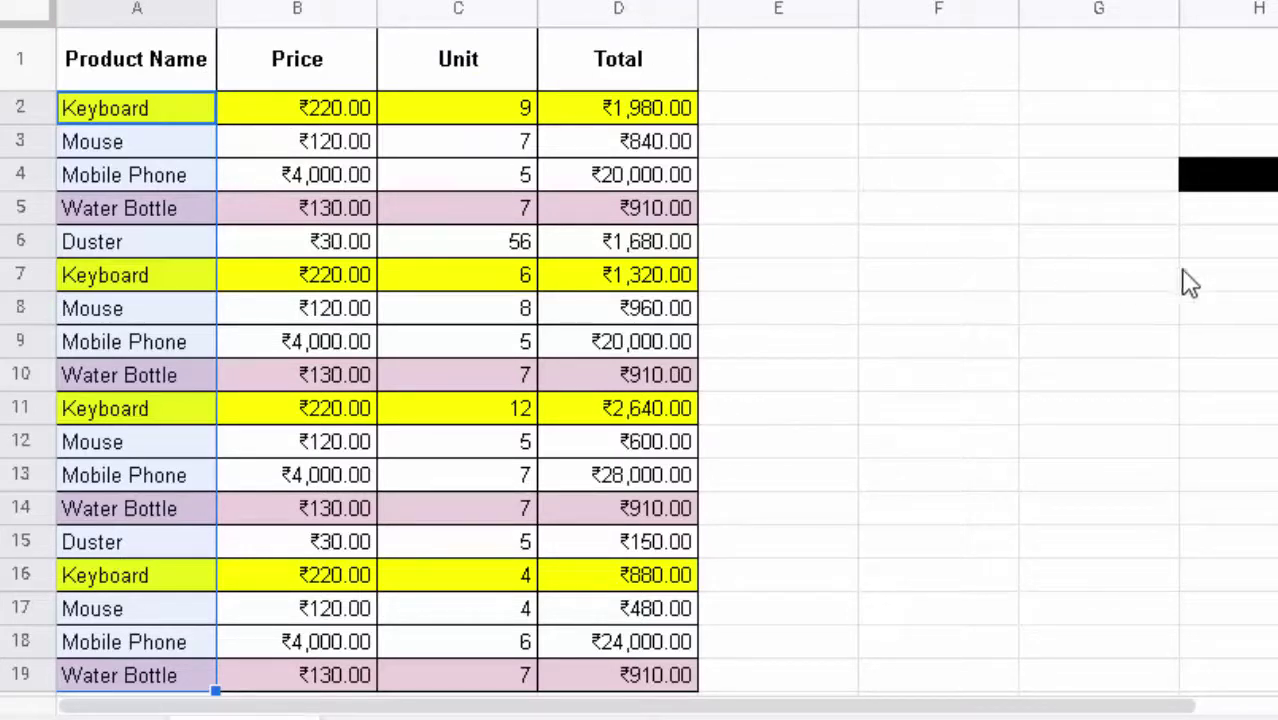
# - Enter =SUMIF(A2:A19,A2,C2:C19) in H4 to total Keyboard units, giving 31
pyautogui.click(1273, 186)
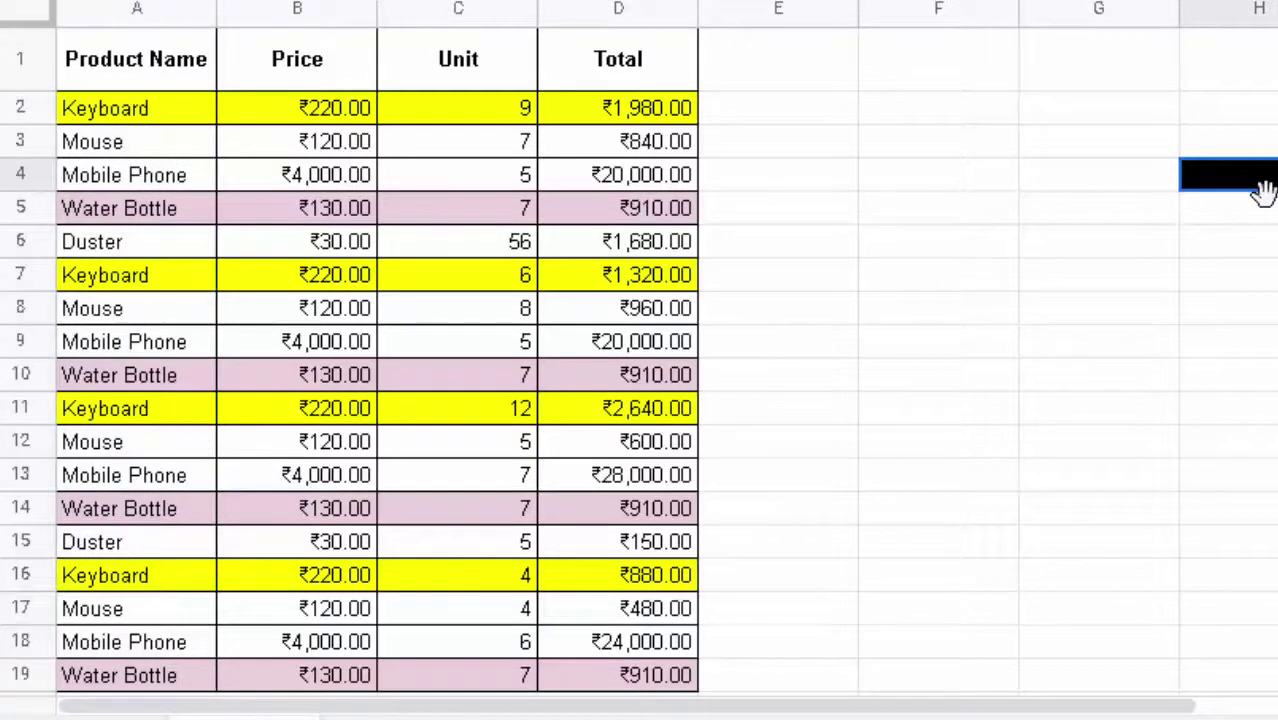
pyautogui.write('=s')
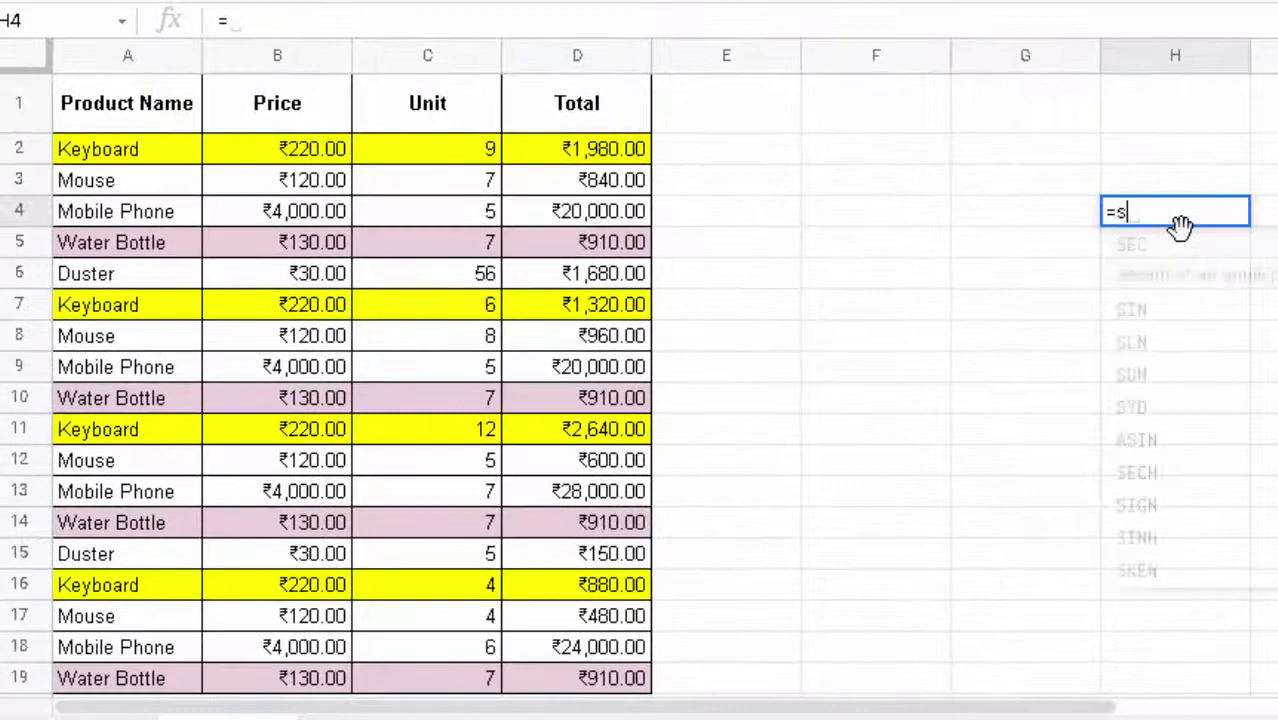
pyautogui.write('umif')
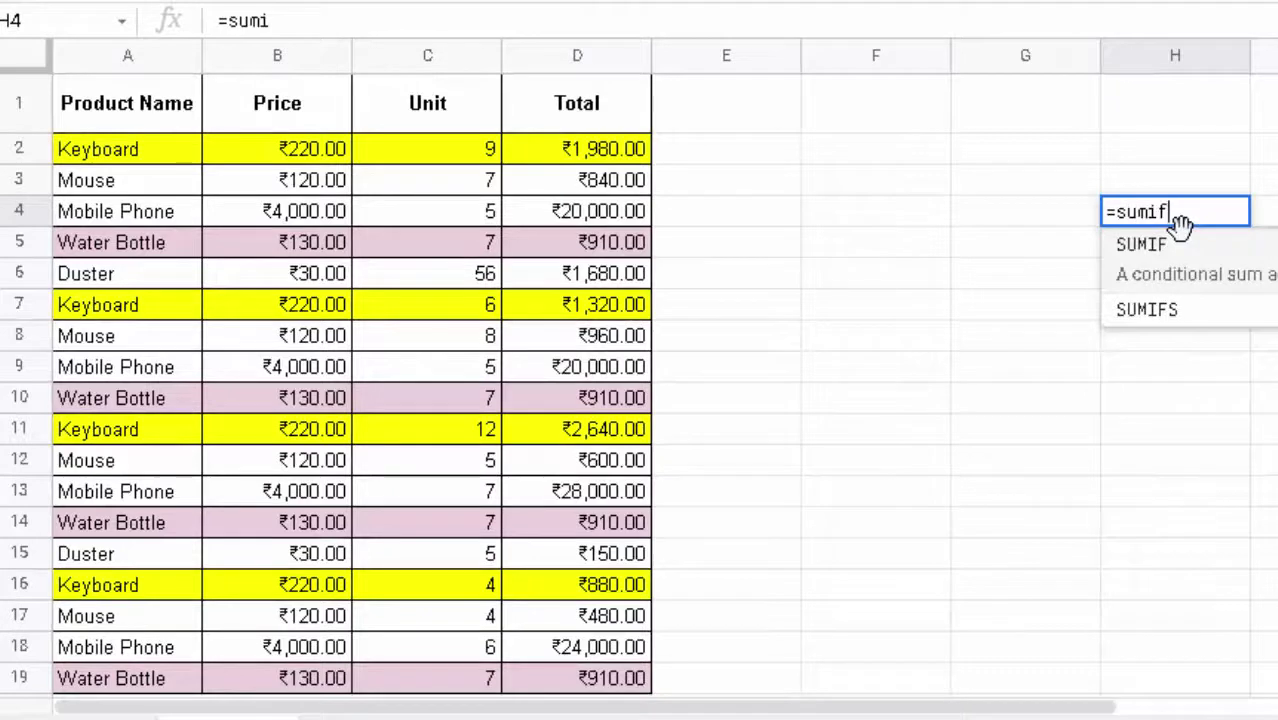
pyautogui.press('Tab')
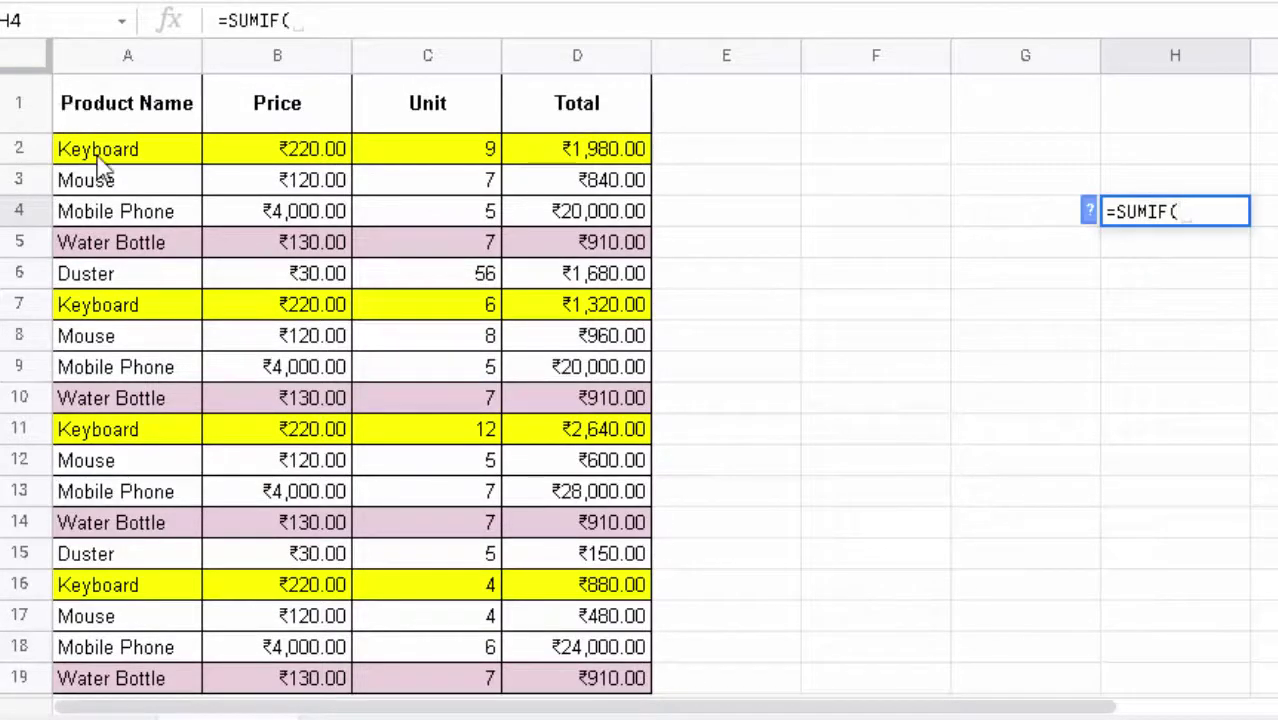
pyautogui.moveTo(100, 165); pyautogui.dragTo(98, 184)
pyautogui.moveTo(175, 300); pyautogui.dragTo(170, 510)
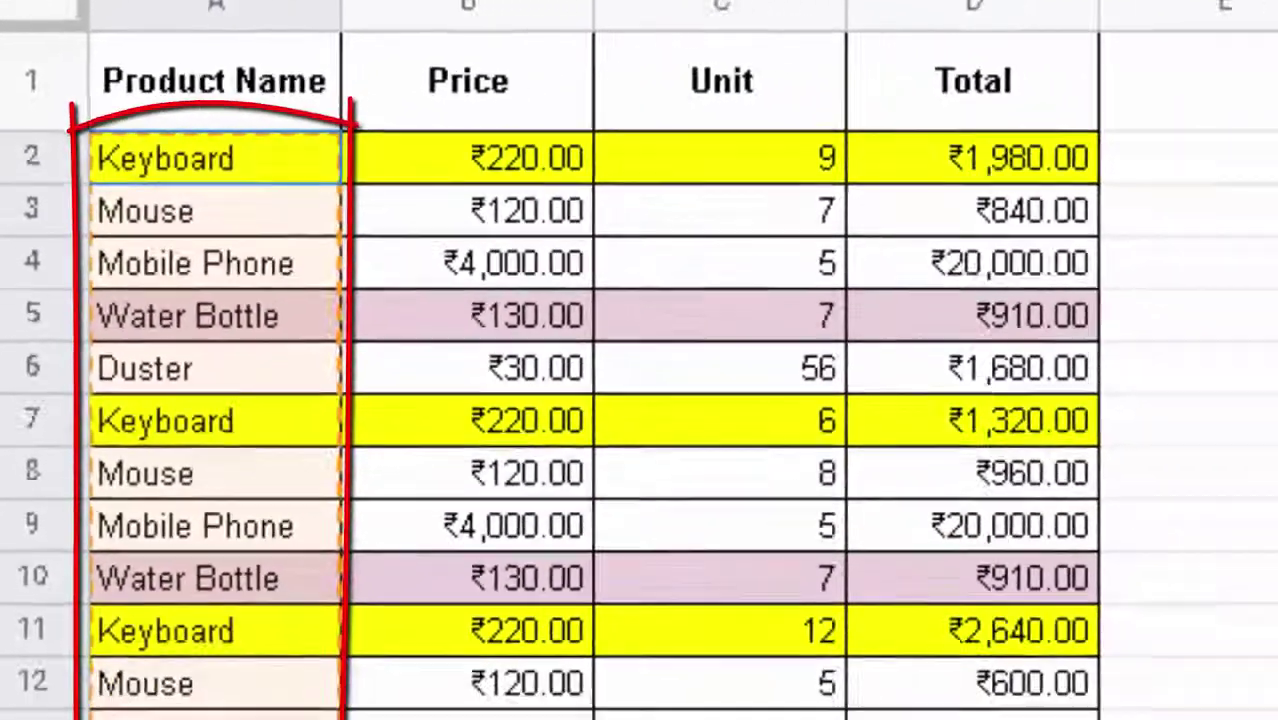
pyautogui.moveTo(120, 440); pyautogui.dragTo(118, 690)
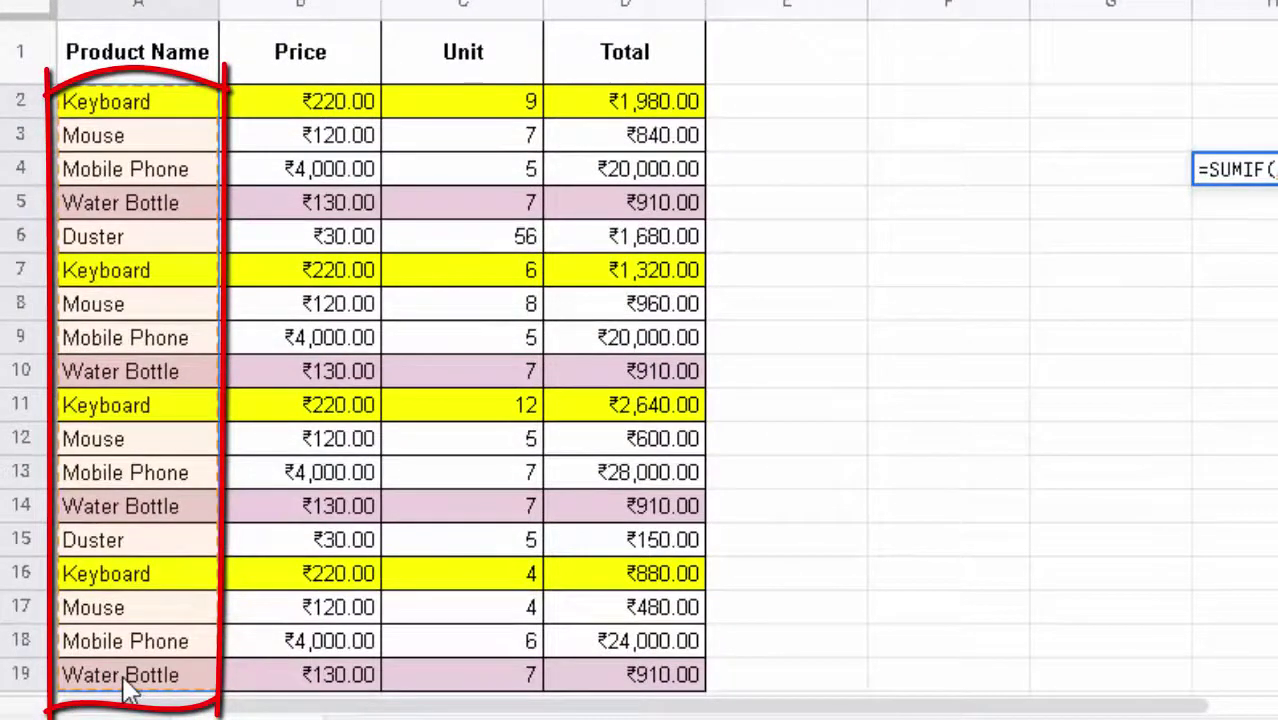
pyautogui.write(',')
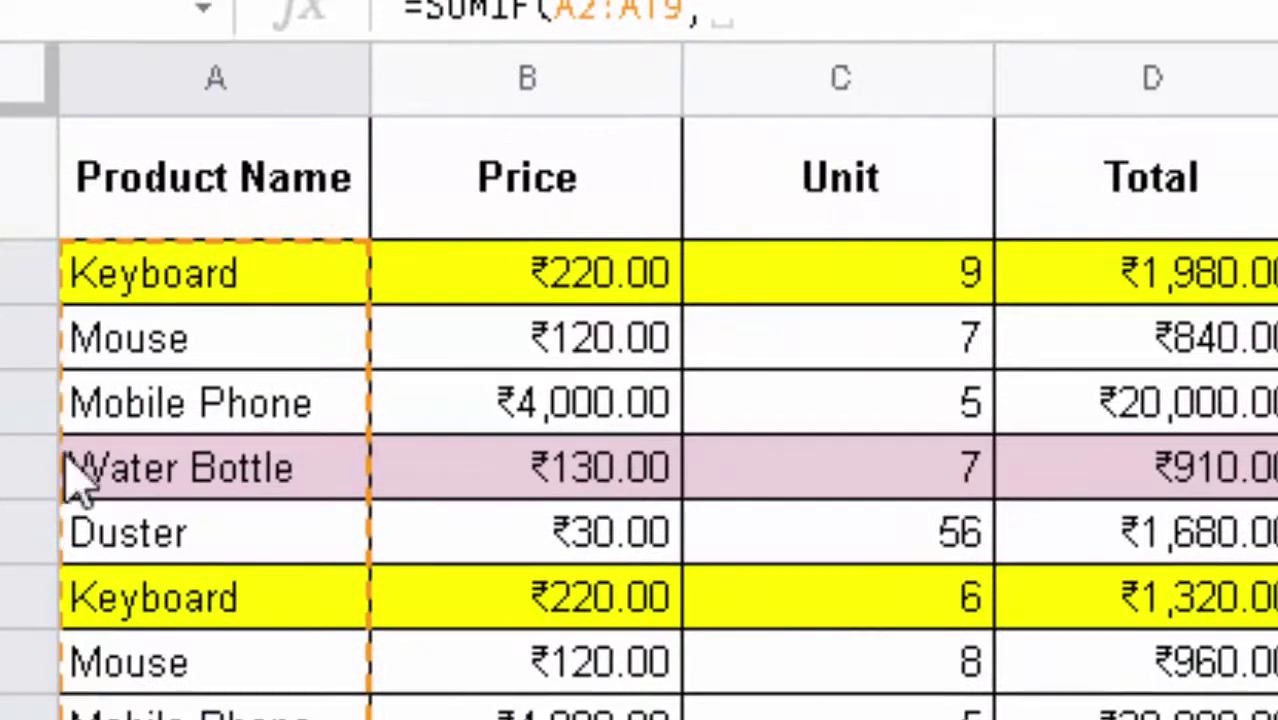
pyautogui.click(268, 288)
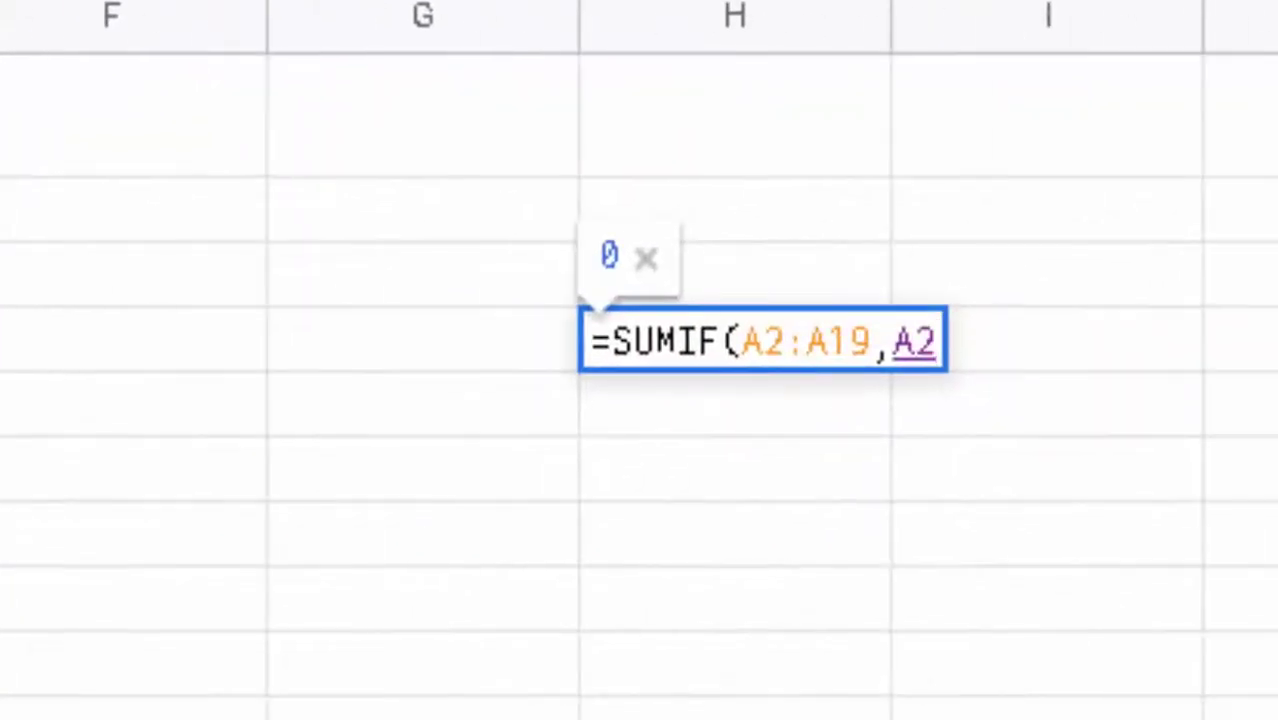
pyautogui.write(',')
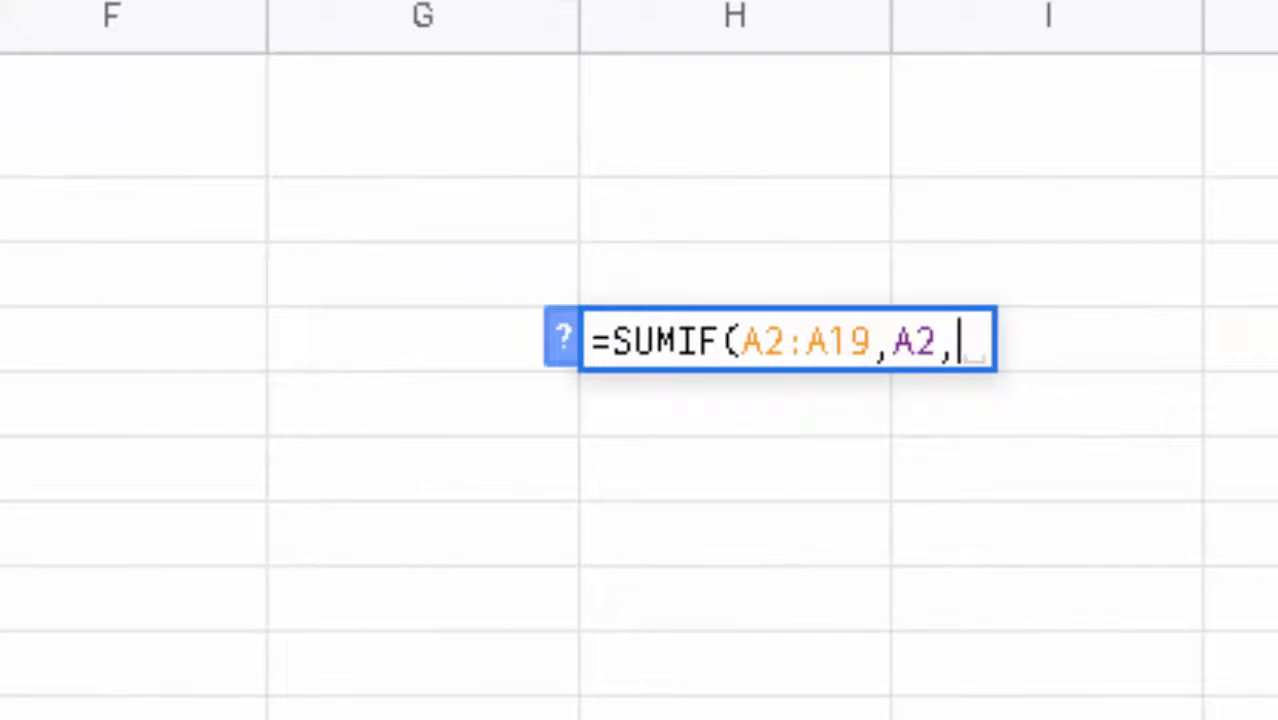
pyautogui.moveTo(420, 129)
pyautogui.mouseDown()
pyautogui.moveTo(457, 350)
pyautogui.moveTo(456, 657)
pyautogui.mouseUp()
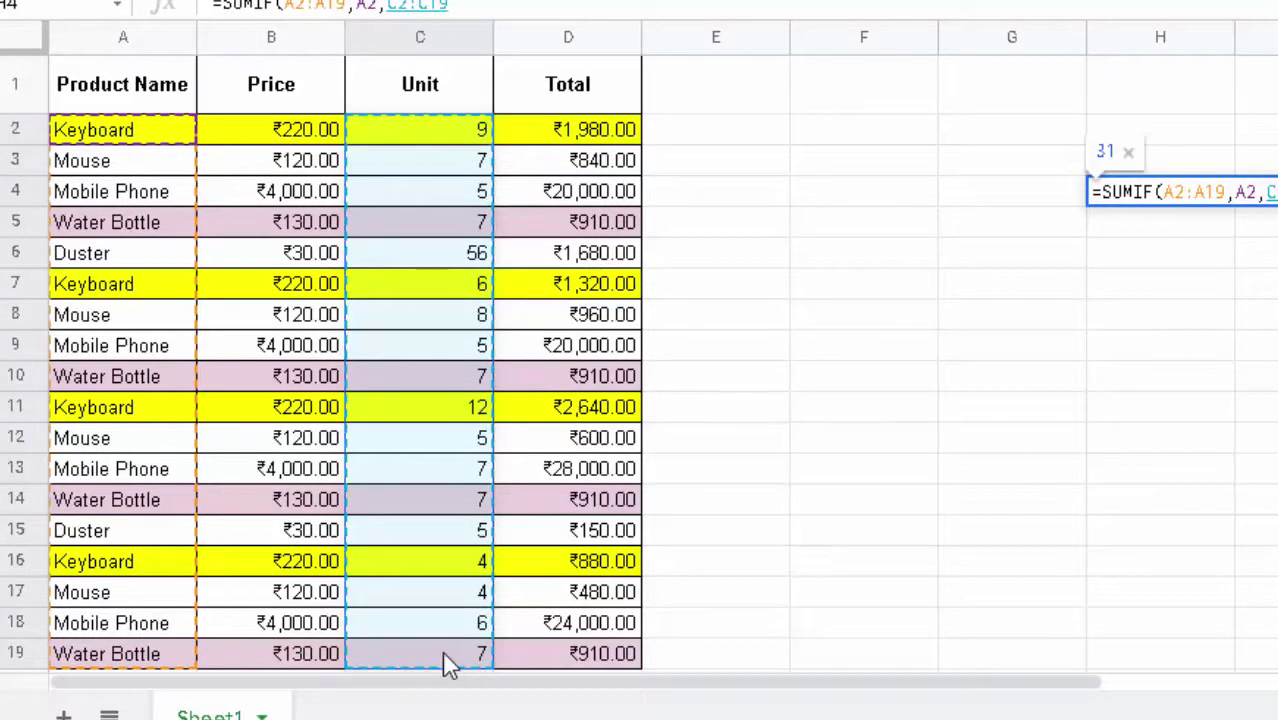
pyautogui.write(')')
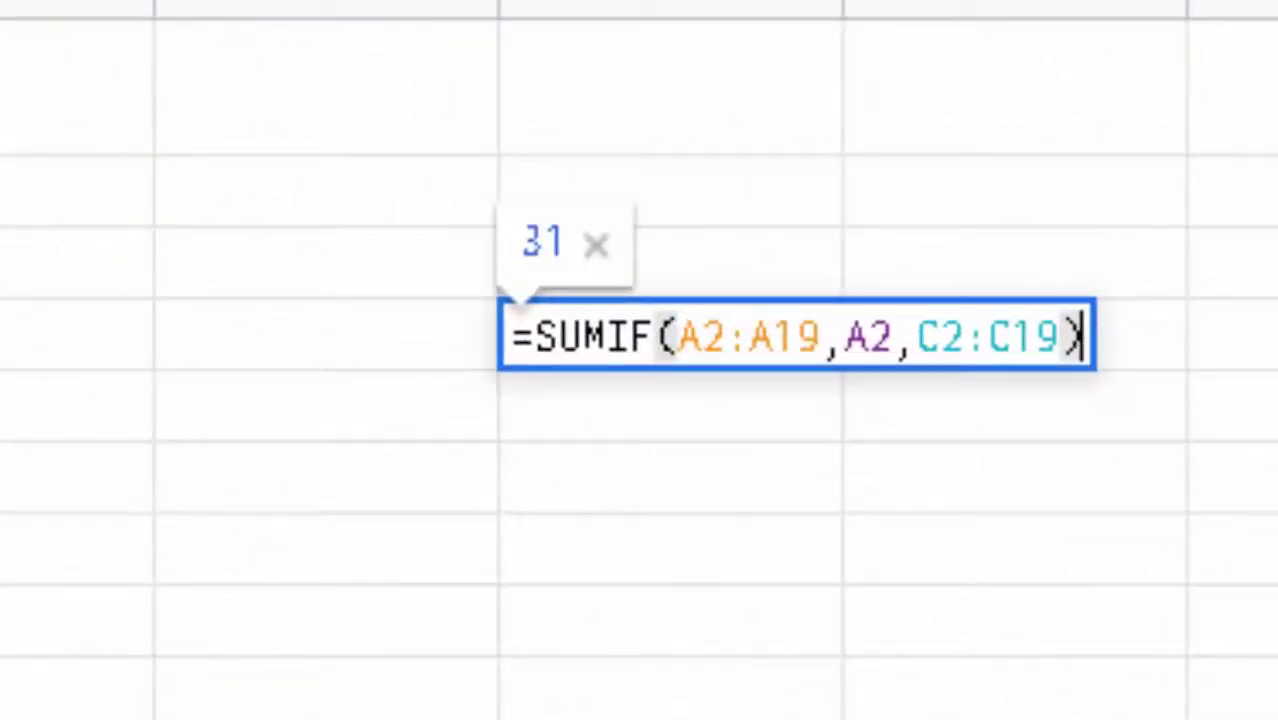
pyautogui.press('Return')
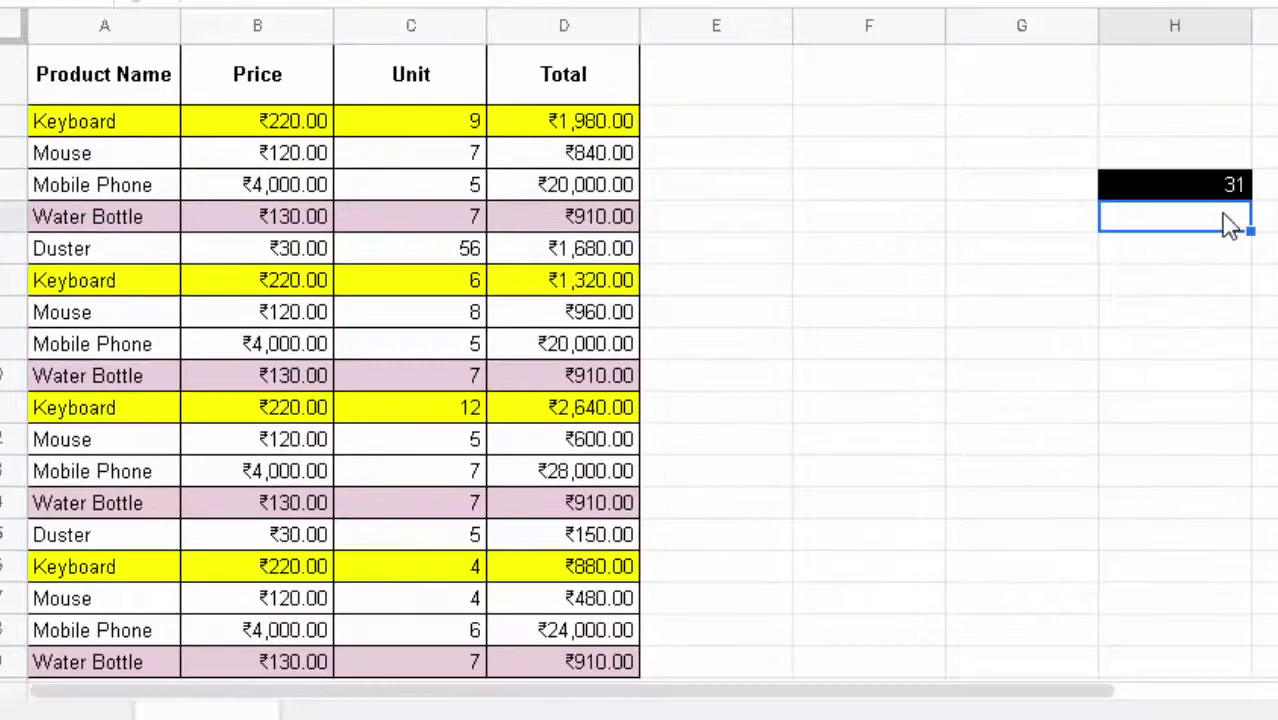
# - Write a SUMIF in H4 totalling Mouse (A3) units from column C, then review the row 17 Mouse quantity
pyautogui.click(1228, 192)
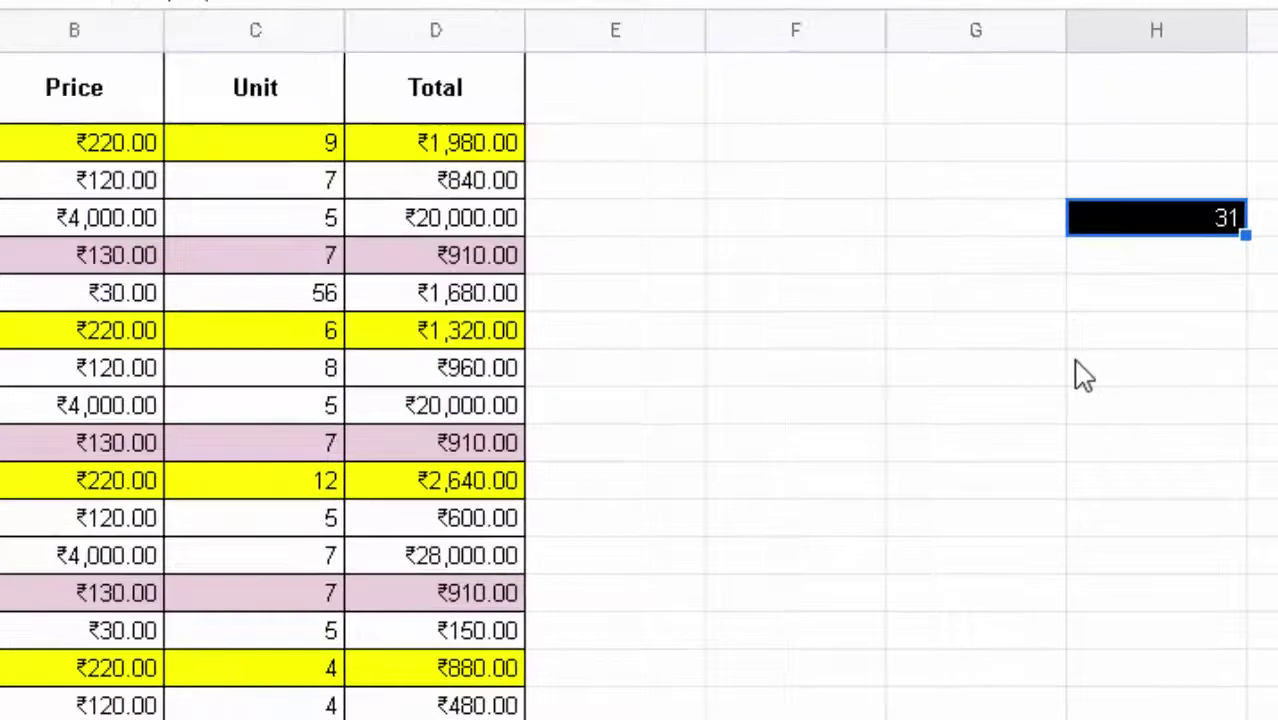
pyautogui.write('=s')
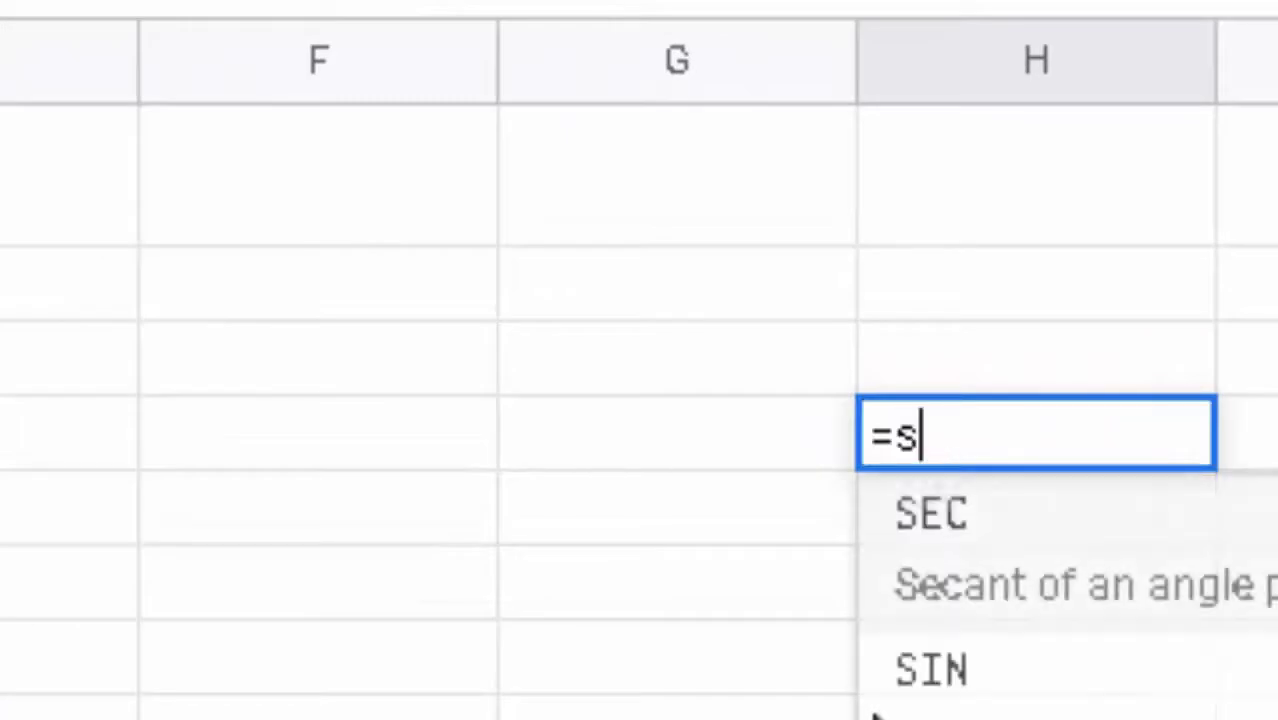
pyautogui.write('umif')
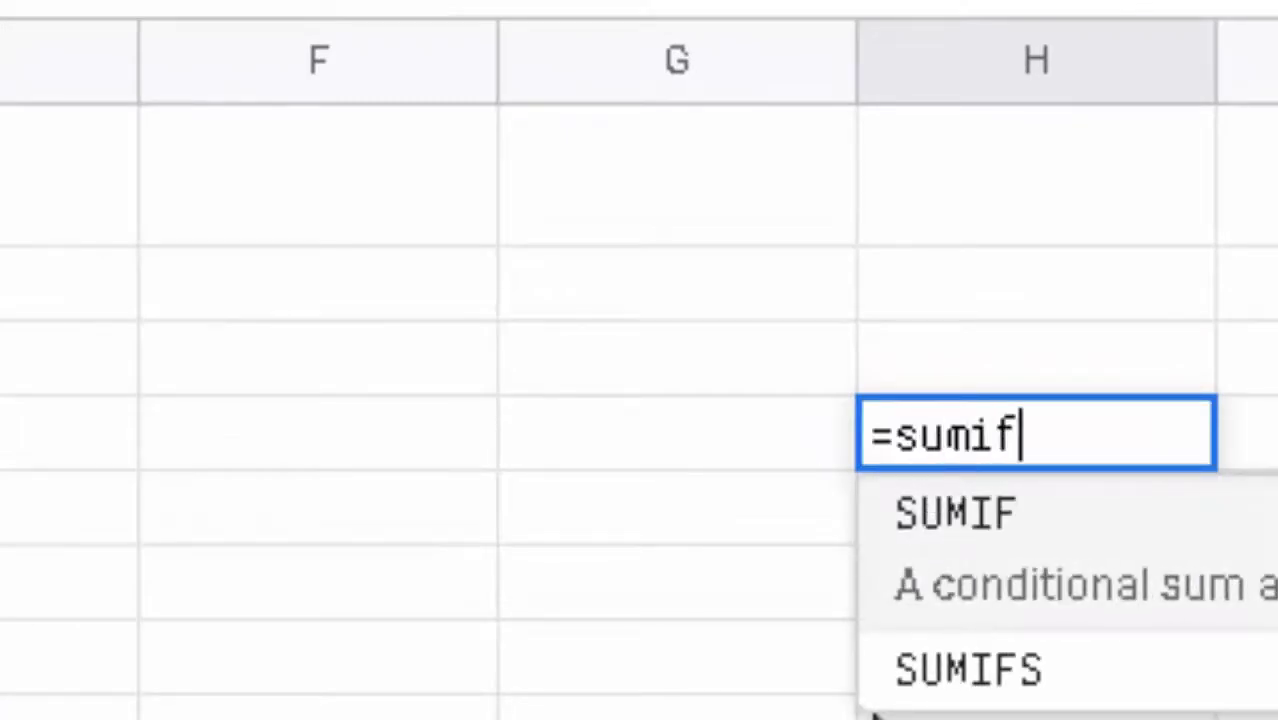
pyautogui.write('(')
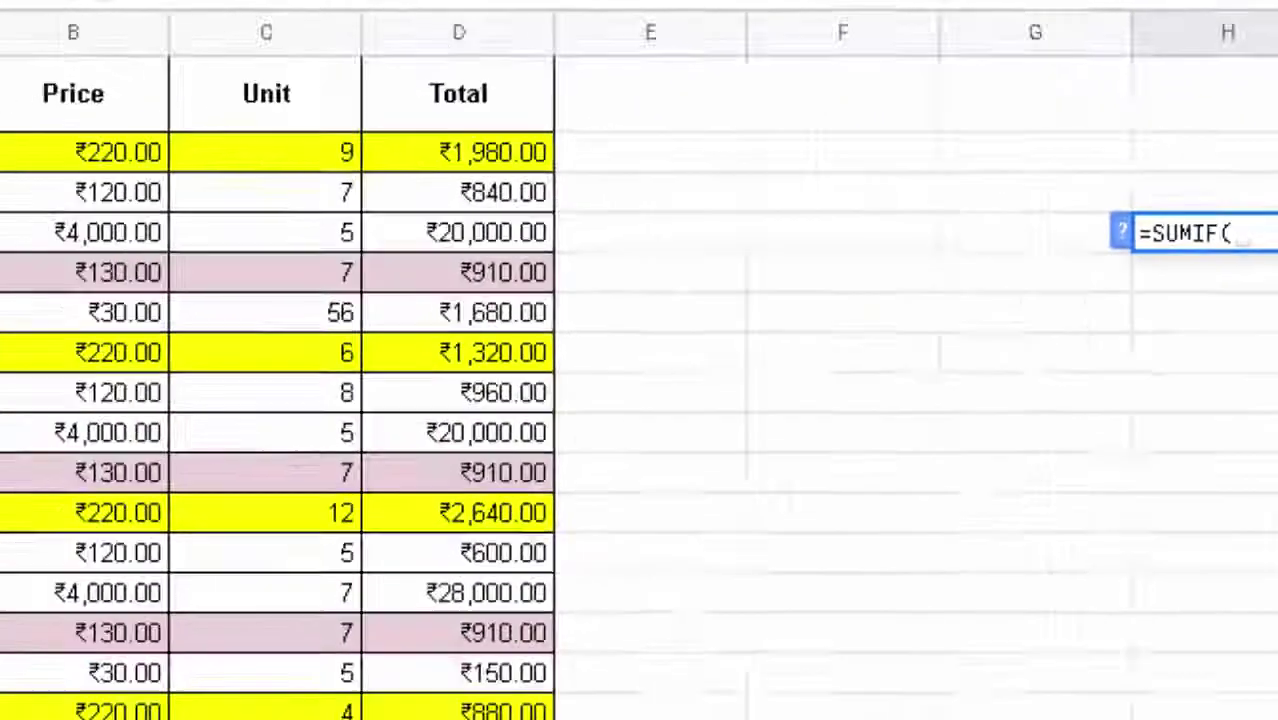
pyautogui.moveTo(120, 126)
pyautogui.mouseDown()
pyautogui.moveTo(155, 291)
pyautogui.moveTo(193, 705)
pyautogui.moveTo(205, 695)
pyautogui.mouseUp()
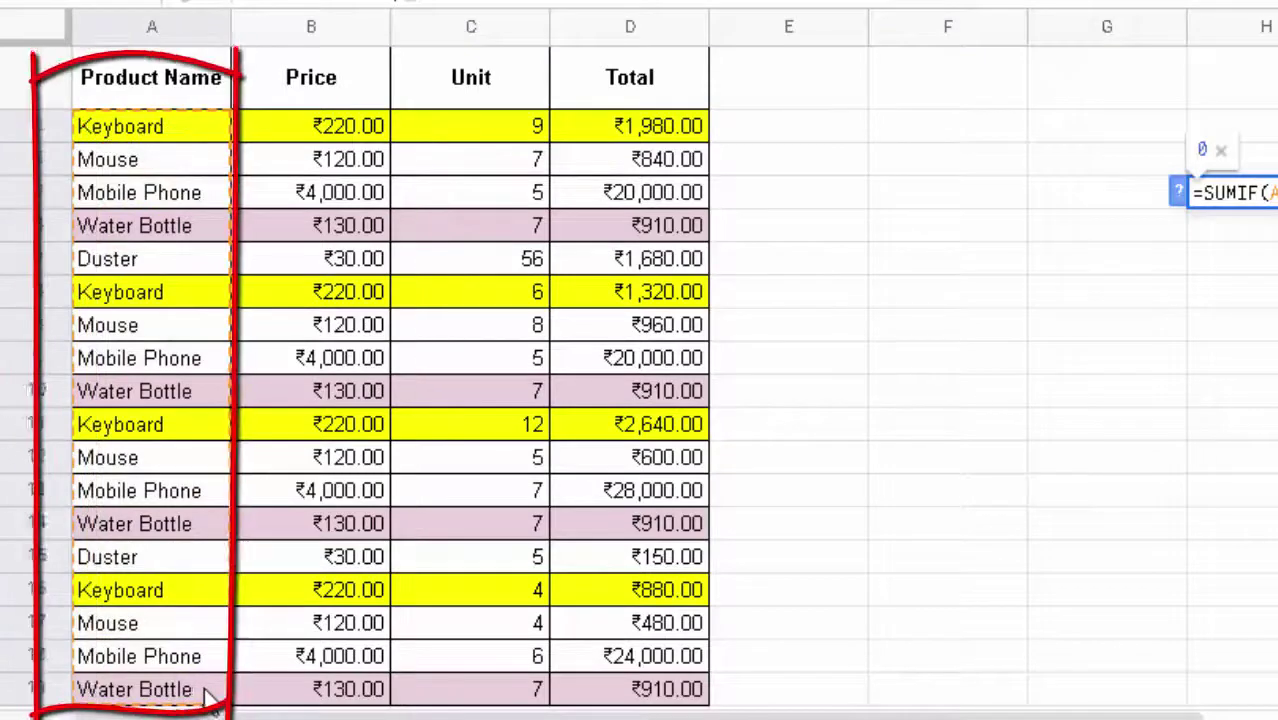
pyautogui.click(155, 172)
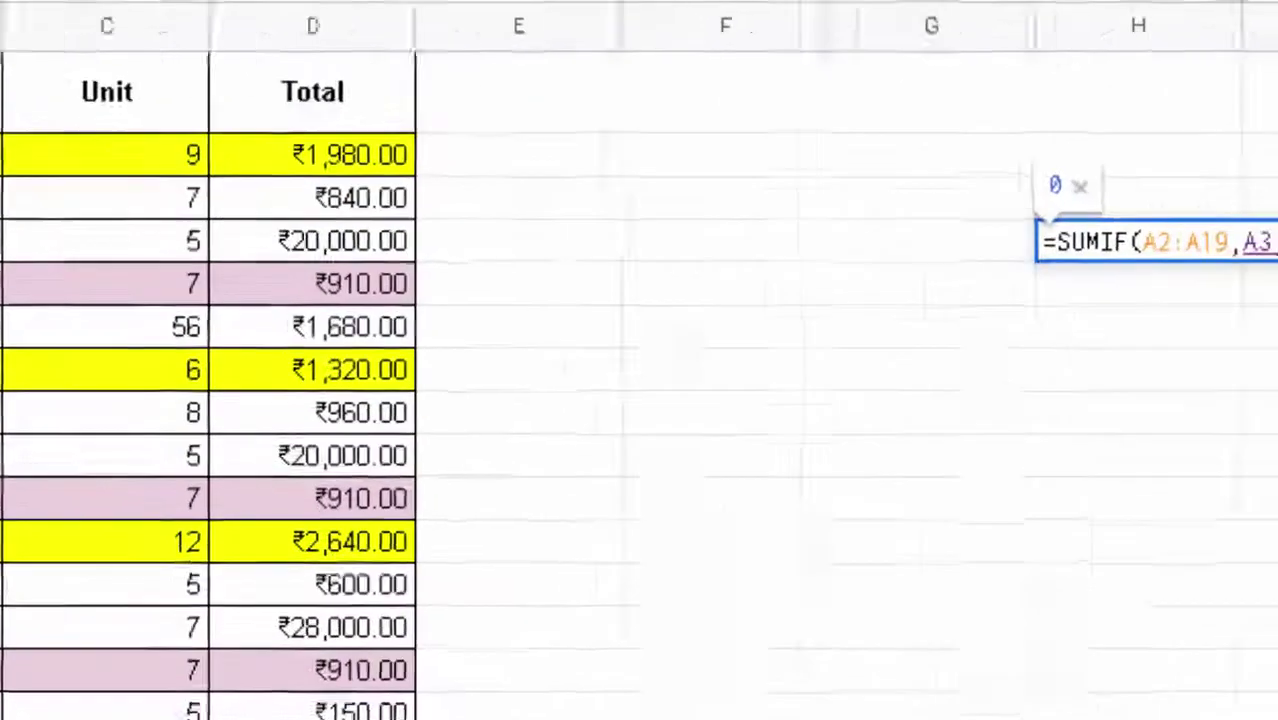
pyautogui.write(',')
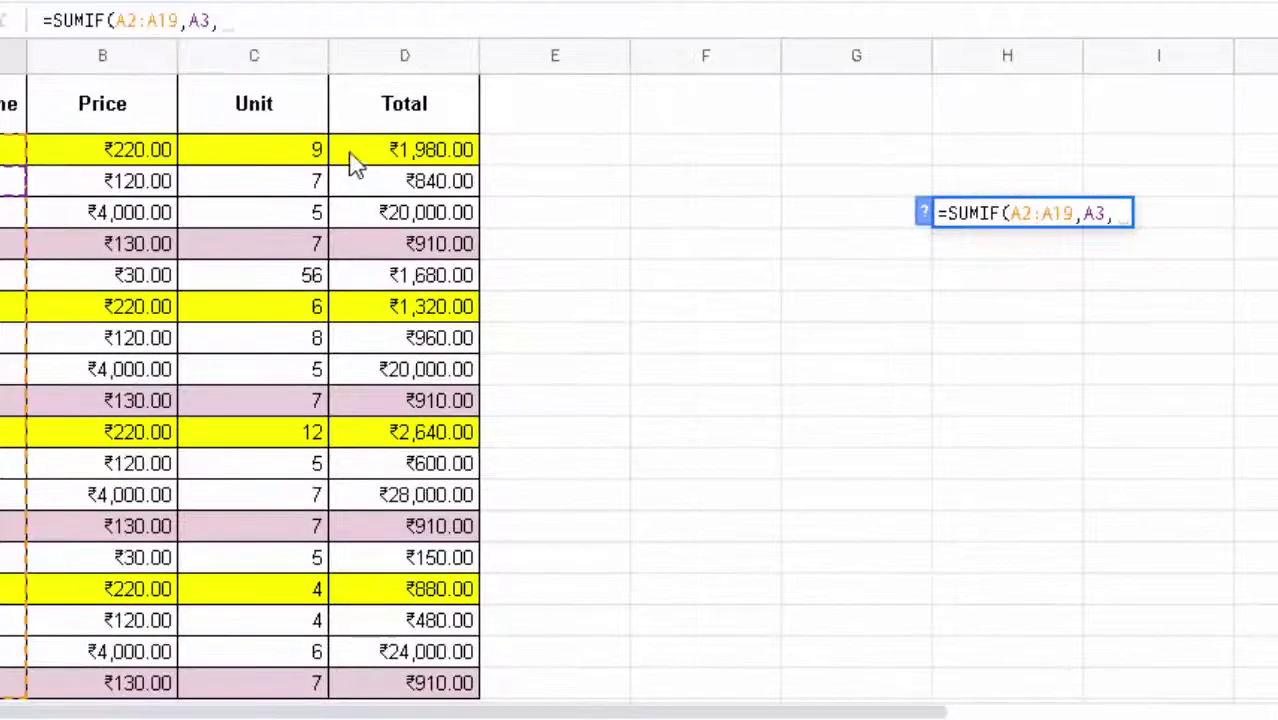
pyautogui.moveTo(430, 150); pyautogui.dragTo(420, 232)
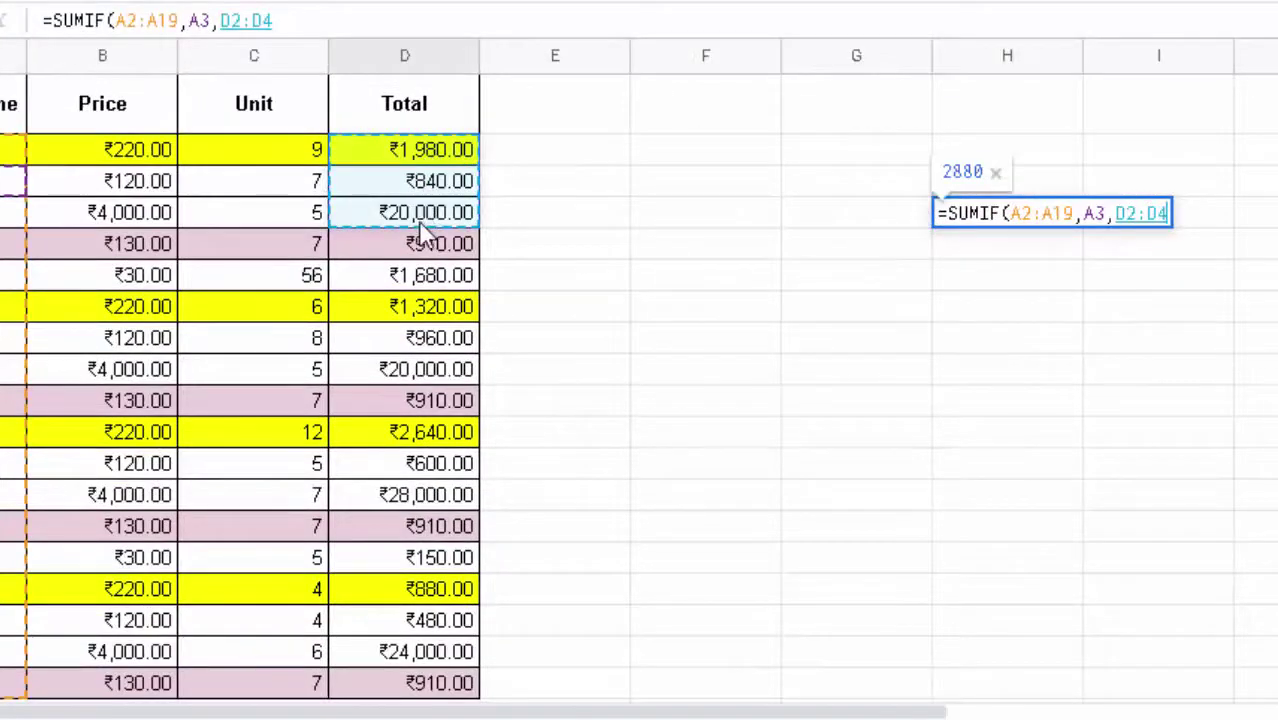
pyautogui.moveTo(294, 150); pyautogui.dragTo(280, 685)
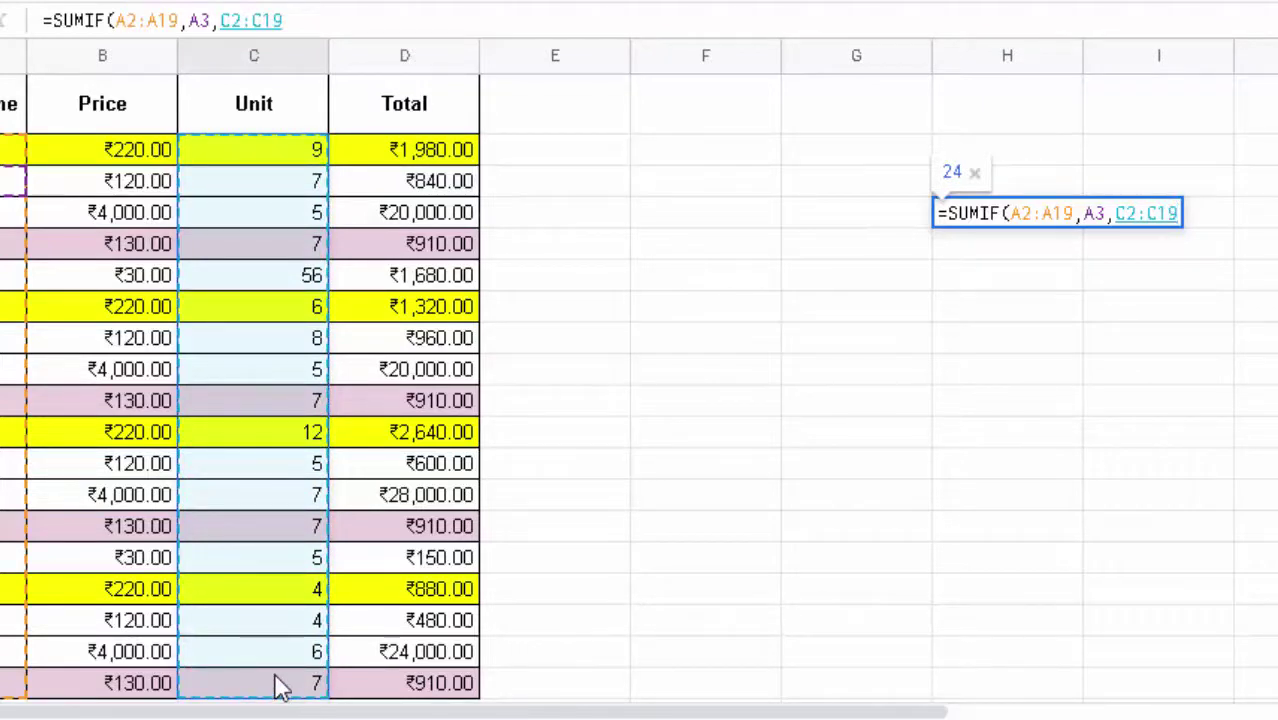
pyautogui.write(')')
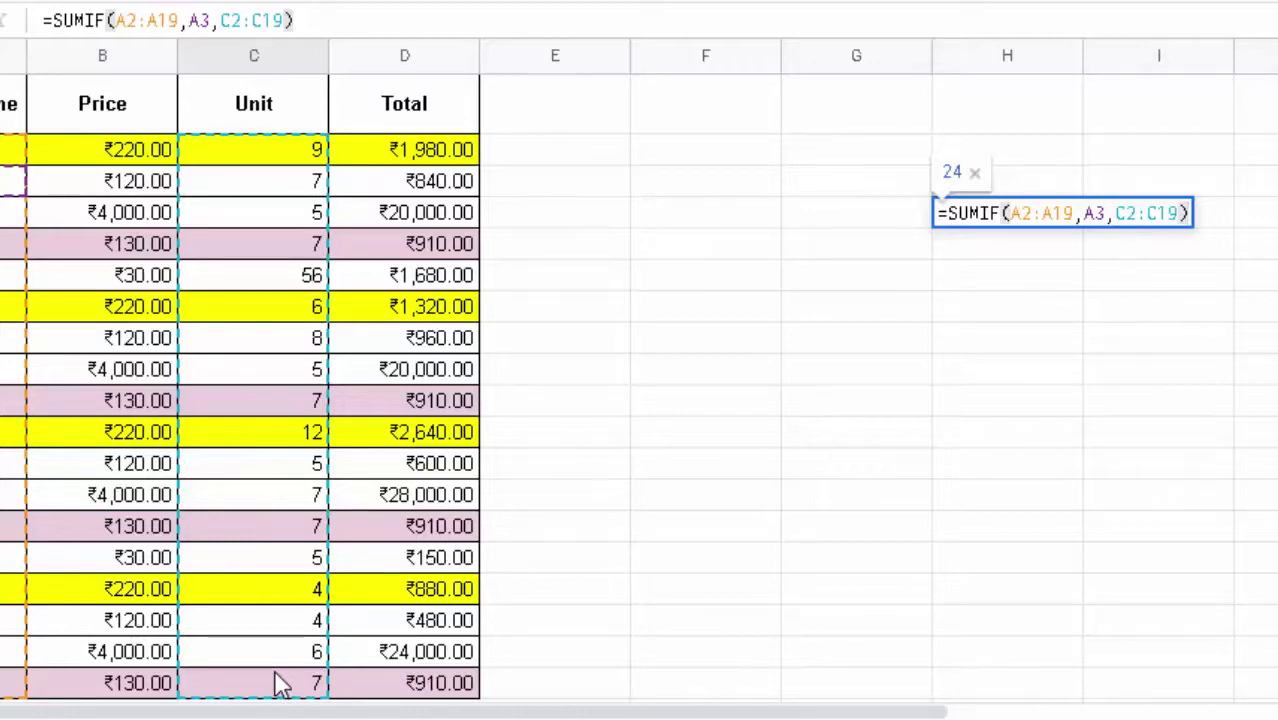
pyautogui.press('Return')
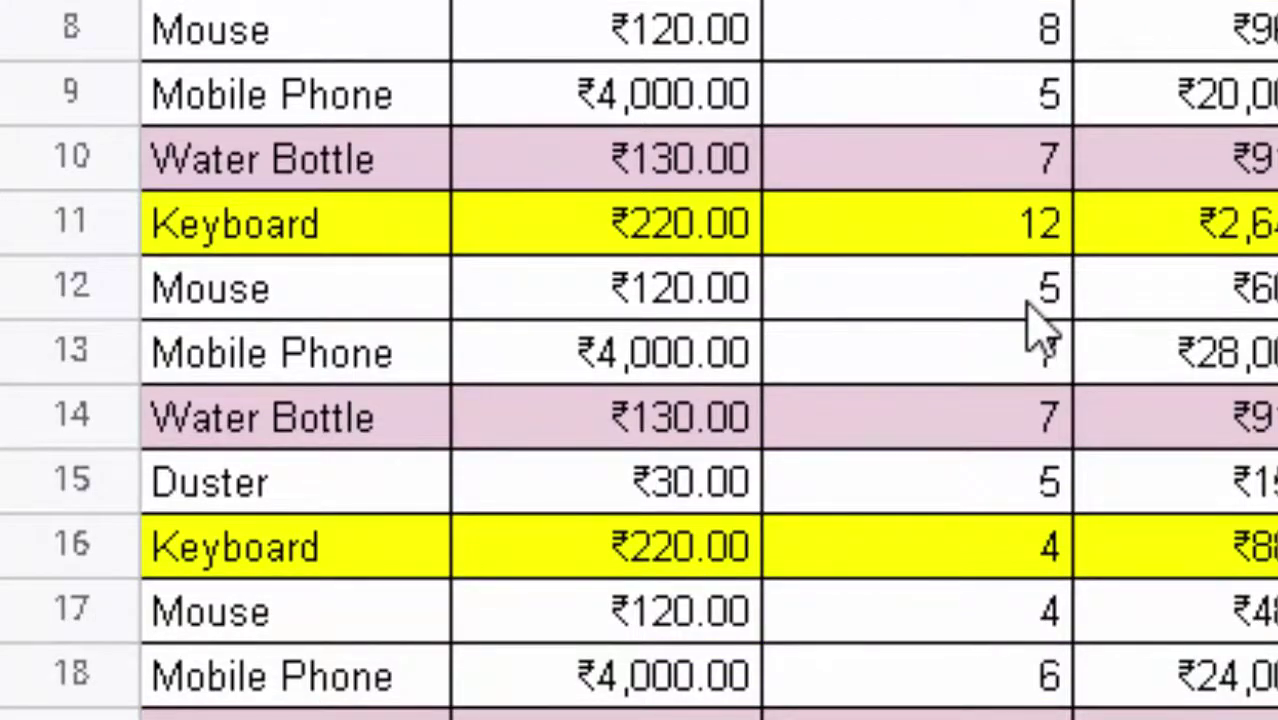
pyautogui.click(988, 610)
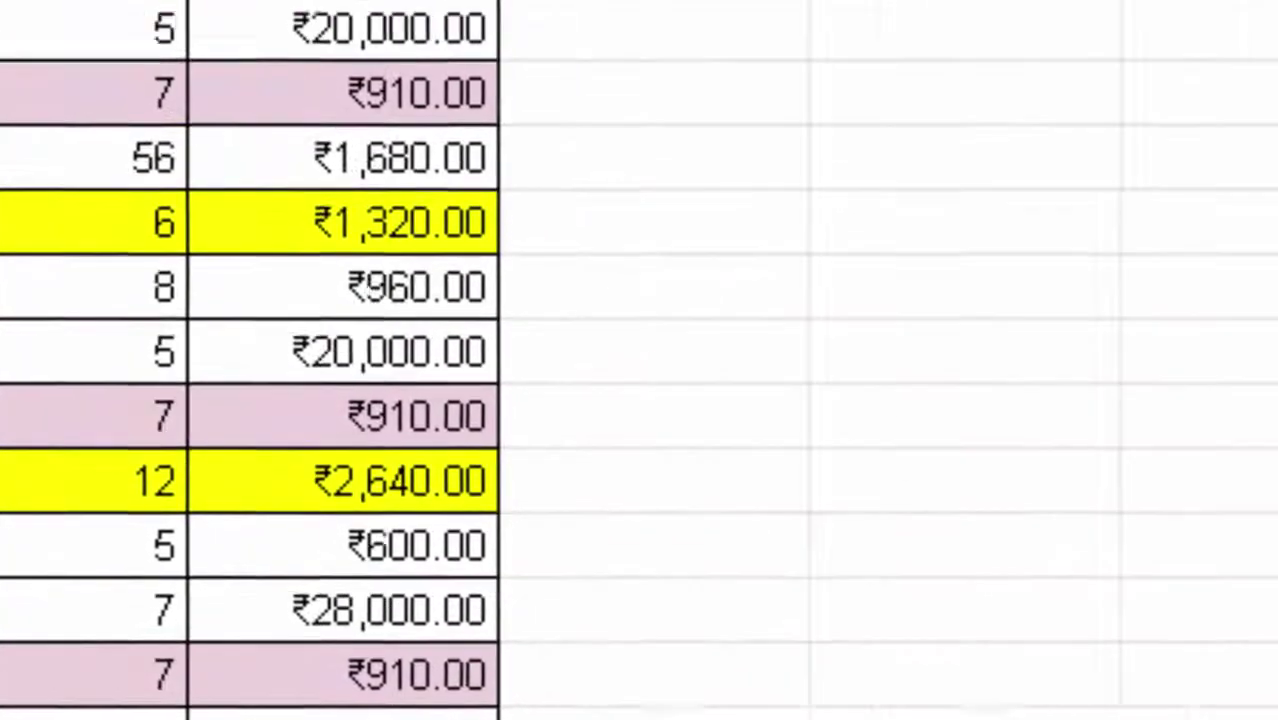
pyautogui.click(656, 314)
# - Replace H4 with =SUMIF(A2:A19,A3,D2:D19) to total Mouse sales, showing 2880
pyautogui.press('Delete')
pyautogui.write('=')
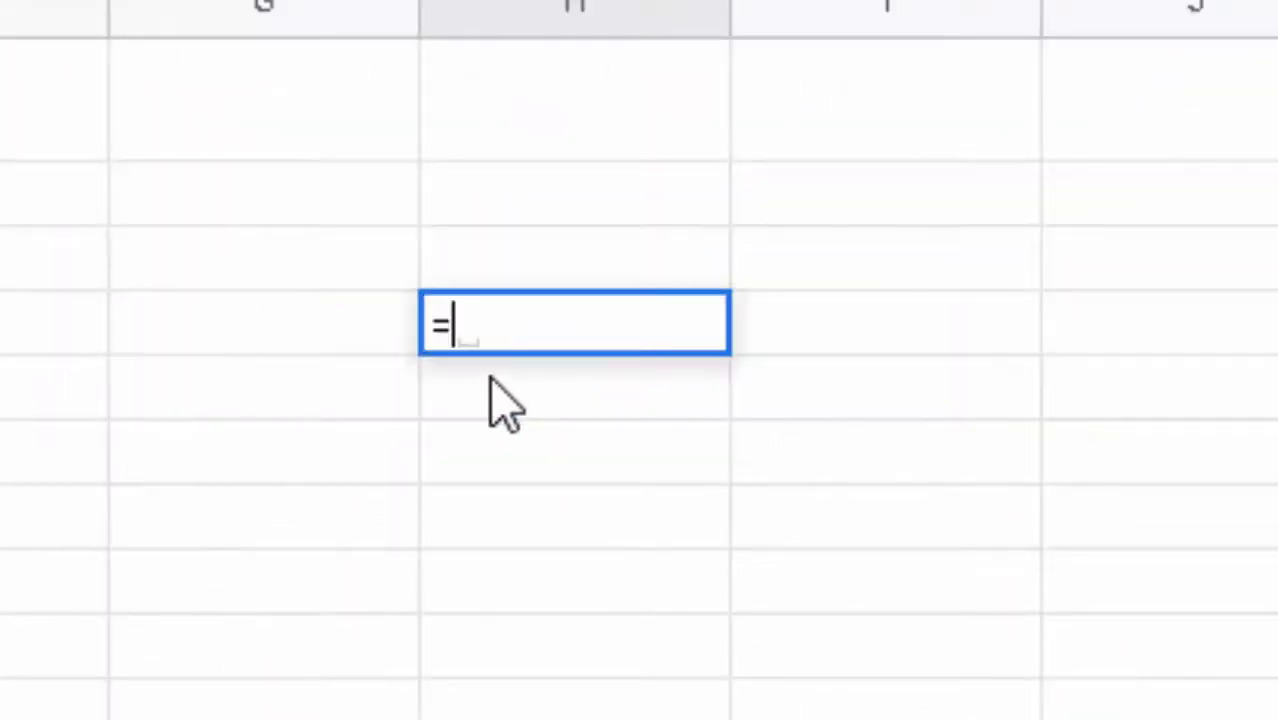
pyautogui.write('su')
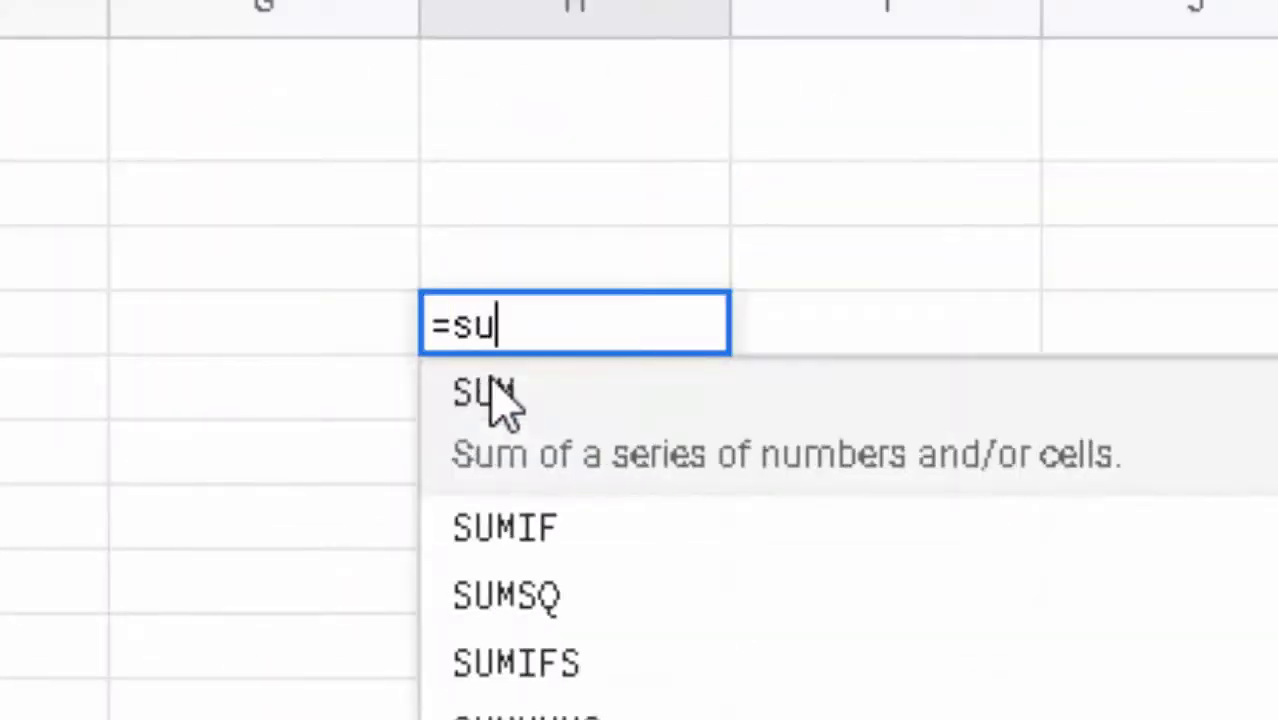
pyautogui.write('mif')
pyautogui.click(497, 399)
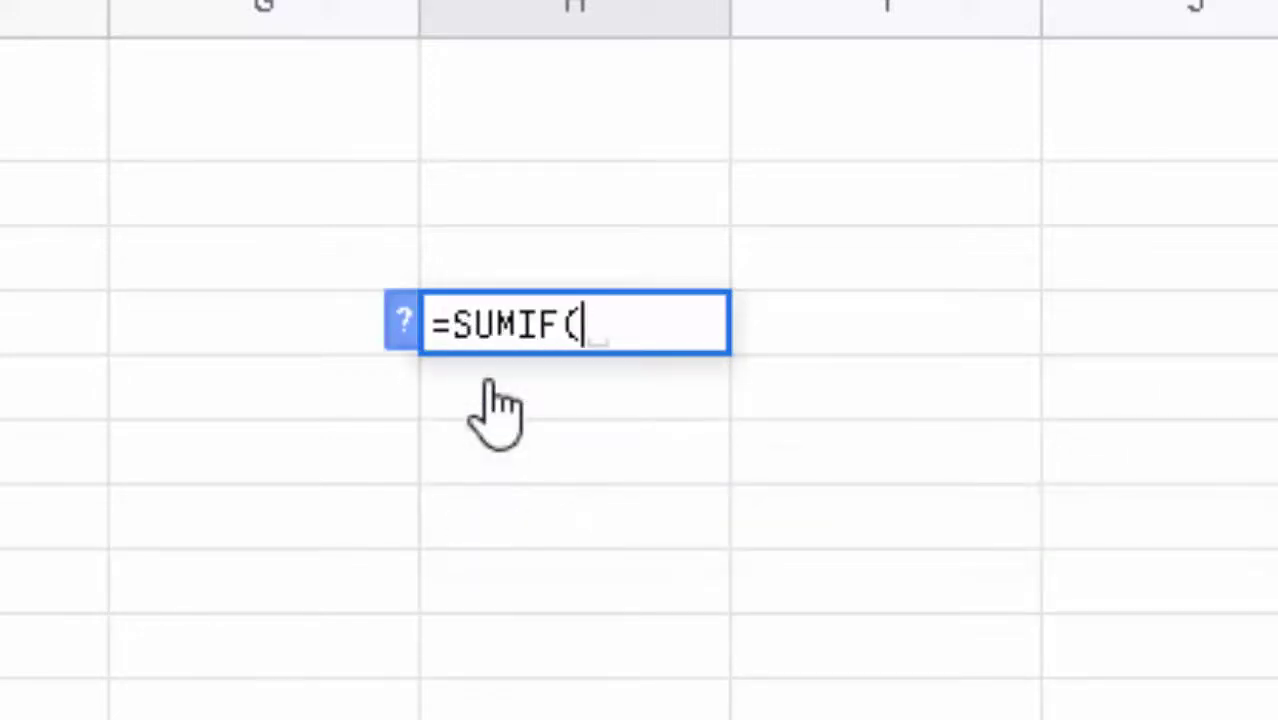
pyautogui.write('A2')
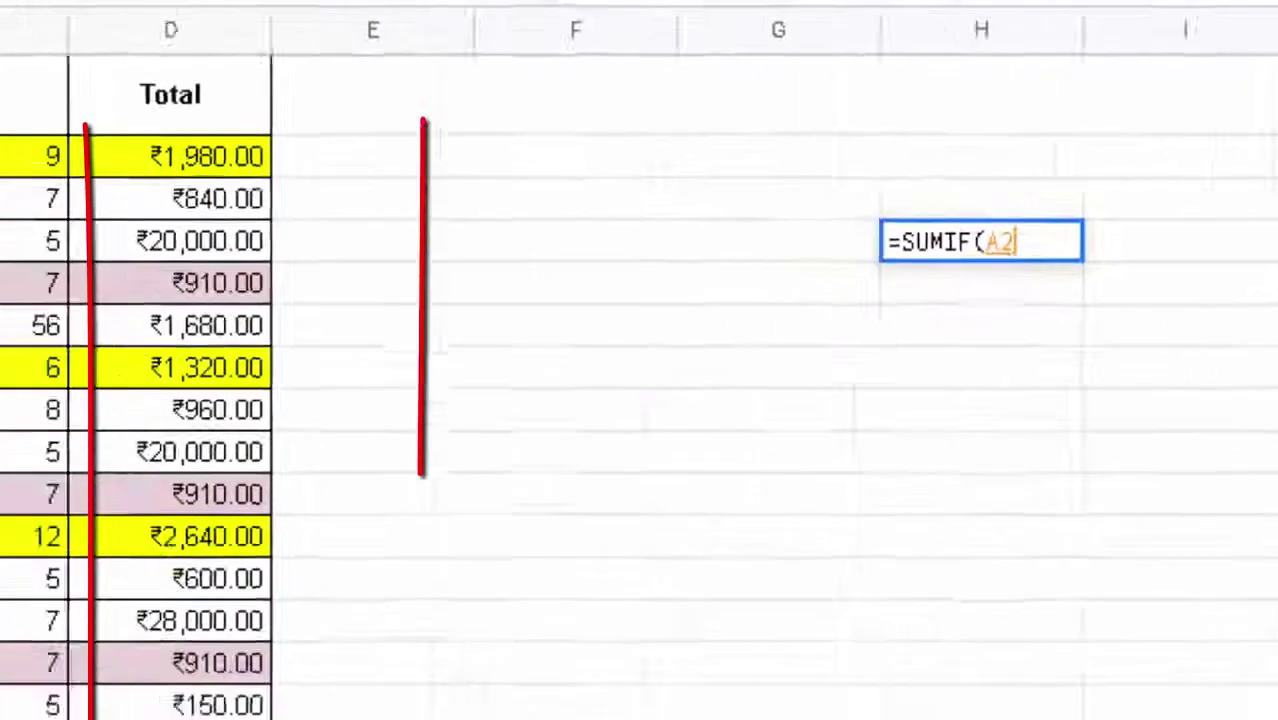
pyautogui.moveTo(141, 138); pyautogui.dragTo(115, 663)
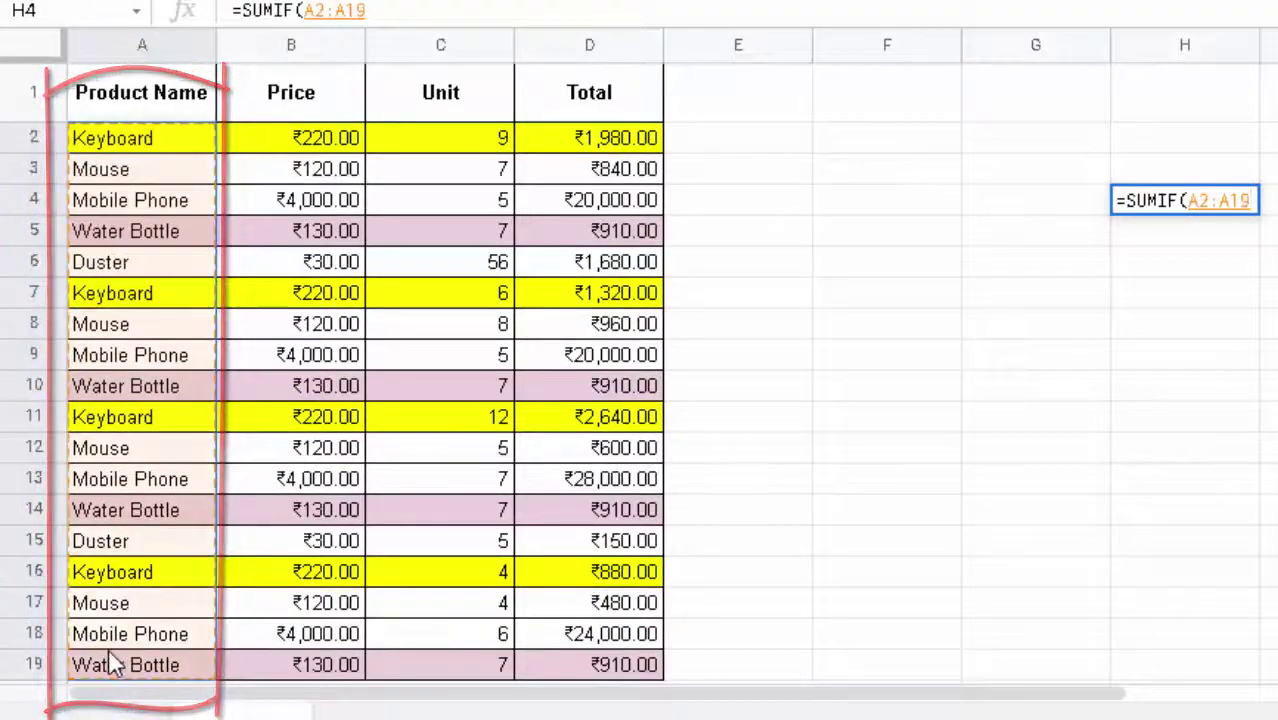
pyautogui.write(',')
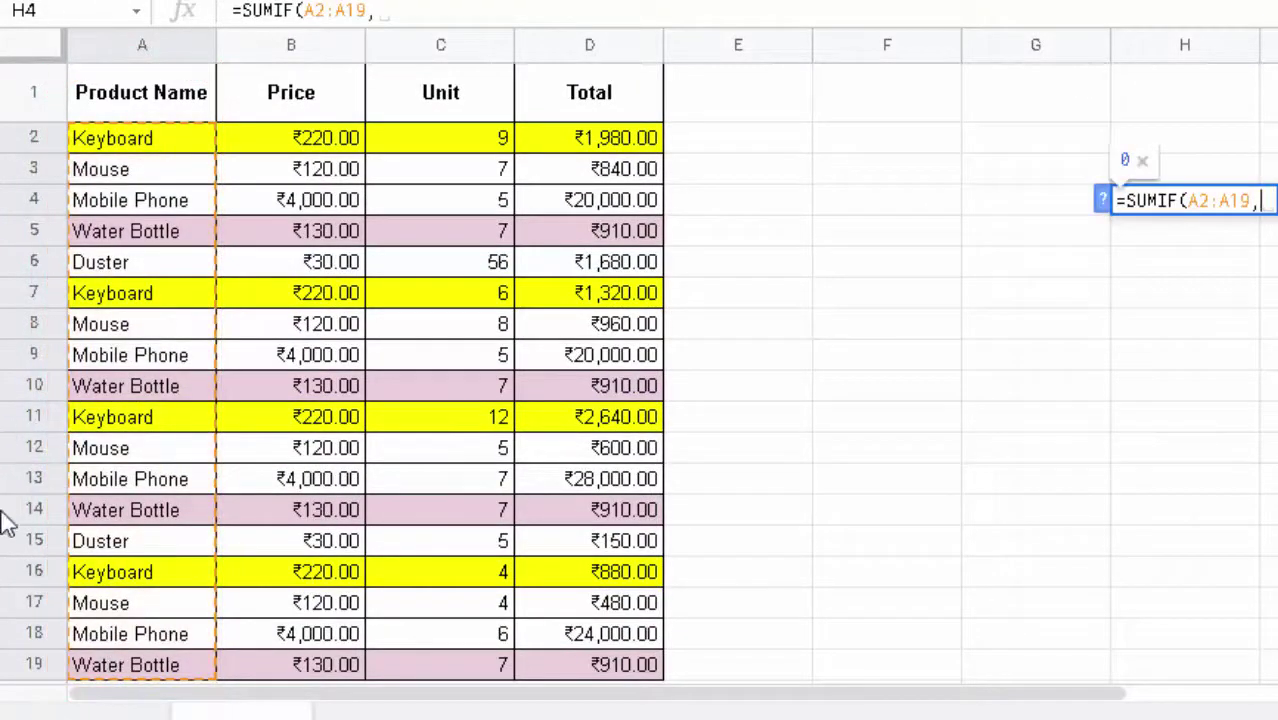
pyautogui.click(120, 170)
pyautogui.write(',')
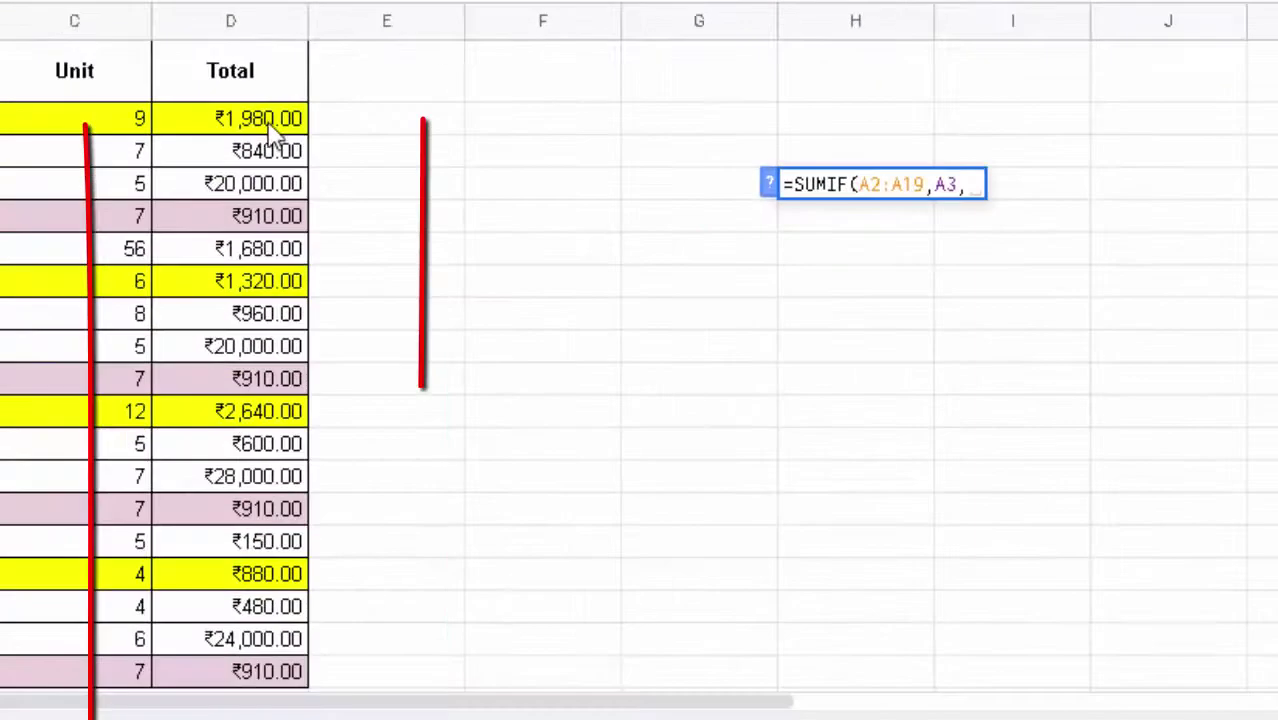
pyautogui.moveTo(268, 120); pyautogui.dragTo(256, 676)
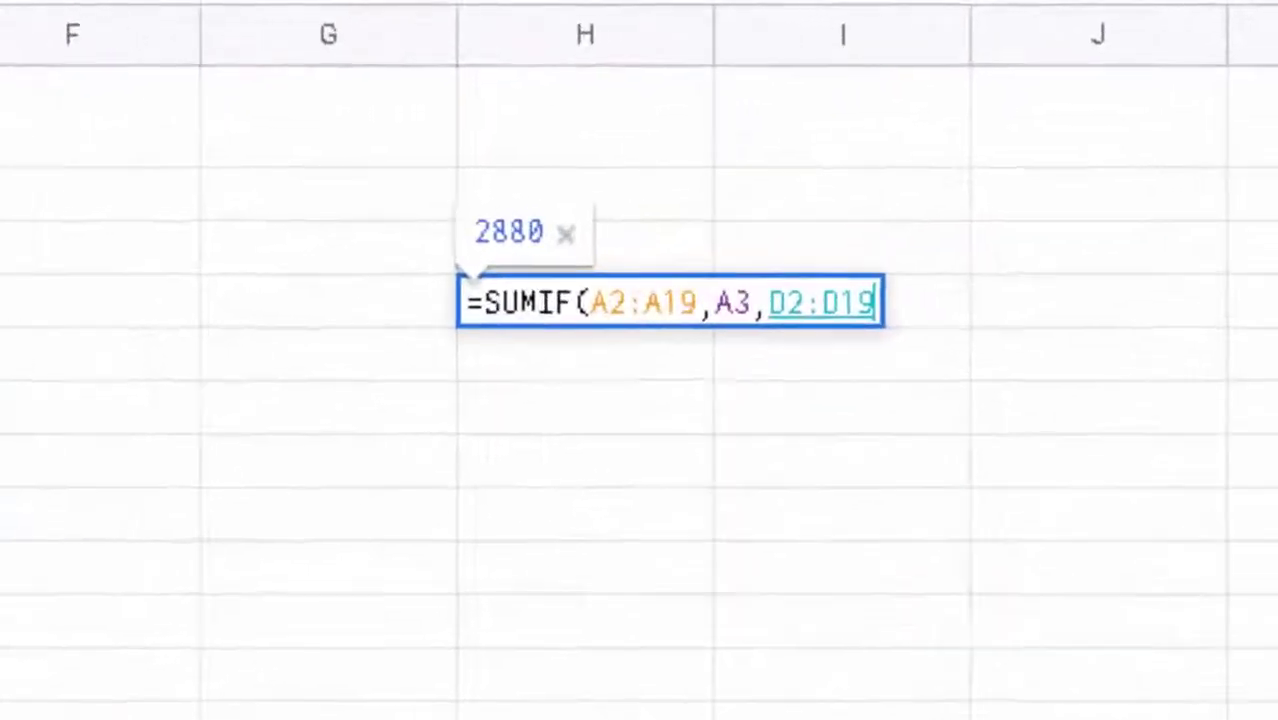
pyautogui.write(')')
pyautogui.press('Return')
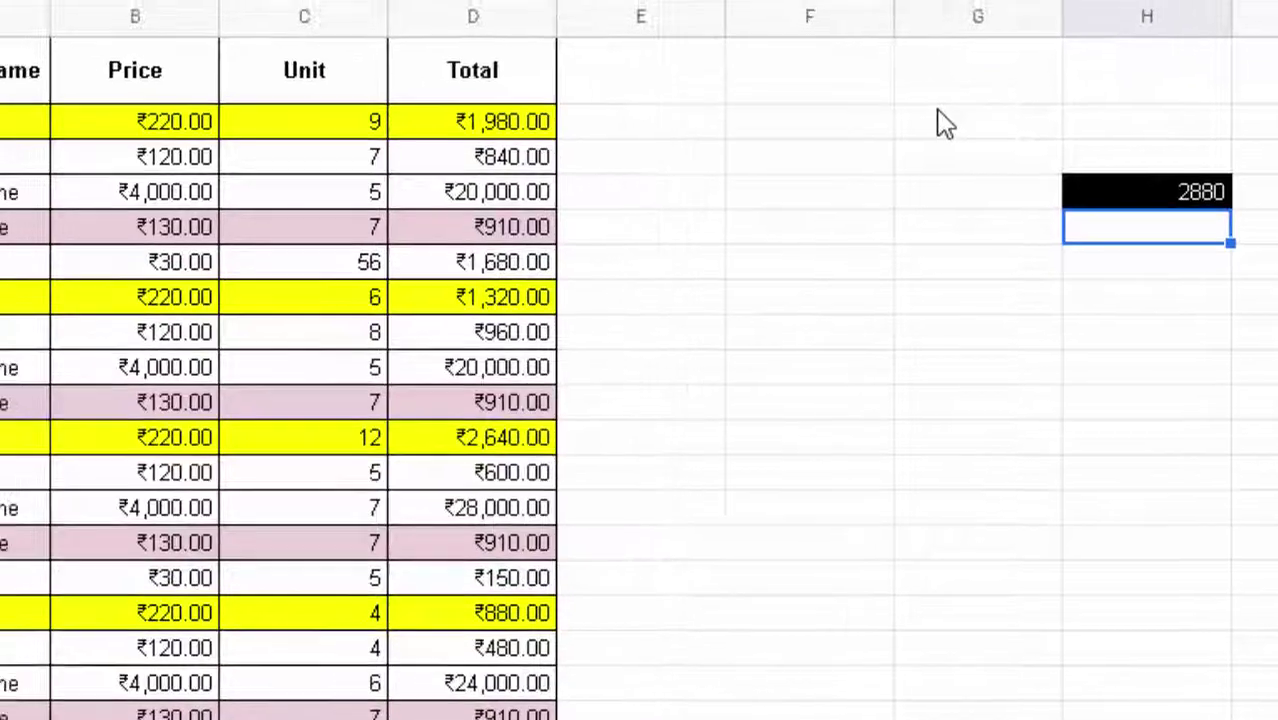
# - Enter =D3+960+600+480 in G2 as a manual check, giving ₹2,880.00
pyautogui.click(1096, 160)
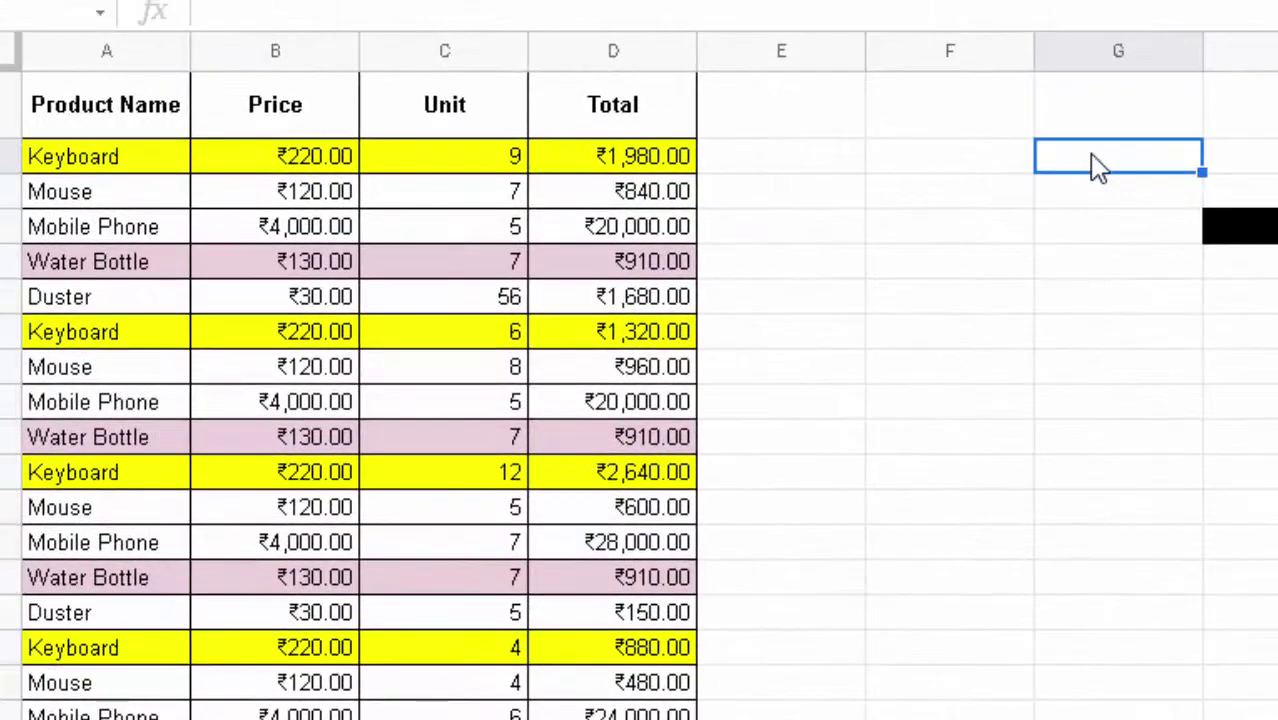
pyautogui.write('=')
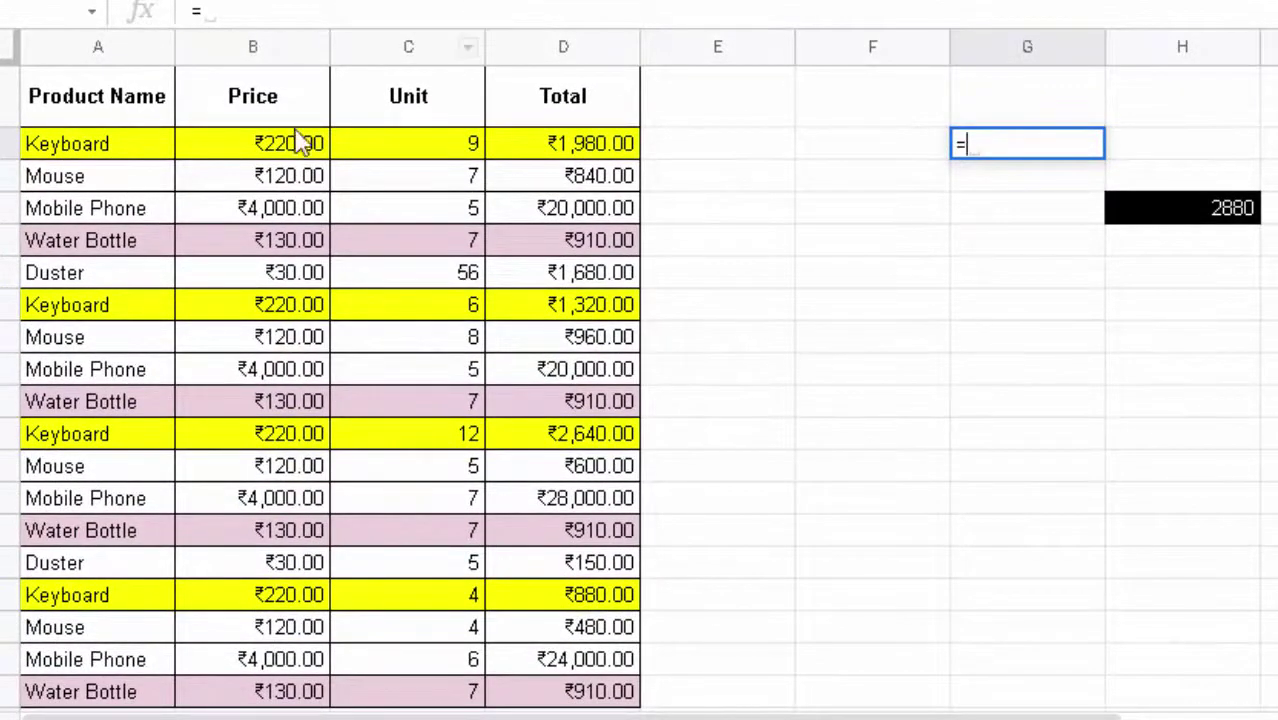
pyautogui.moveTo(463, 177)
pyautogui.mouseDown()
pyautogui.moveTo(548, 185)
pyautogui.moveTo(508, 176)
pyautogui.mouseUp()
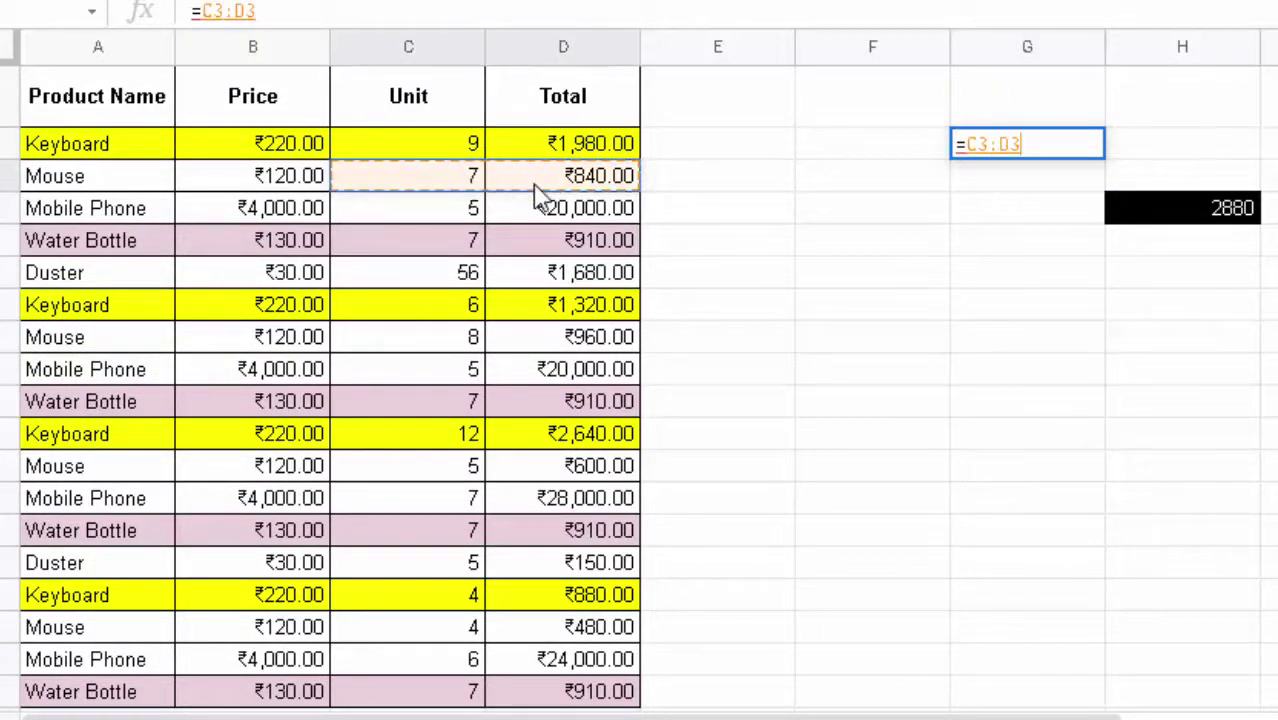
pyautogui.press('BackSpace')
pyautogui.press('BackSpace')
pyautogui.press('BackSpace')
pyautogui.press('BackSpace')
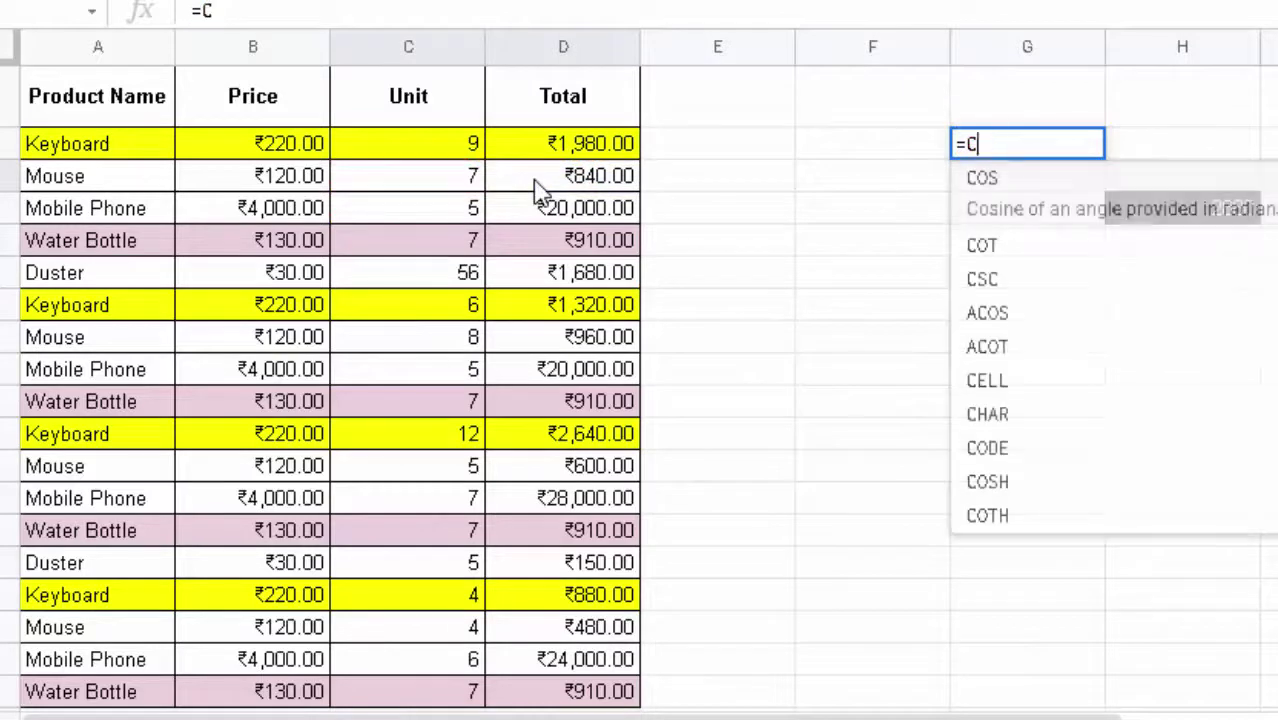
pyautogui.press('BackSpace')
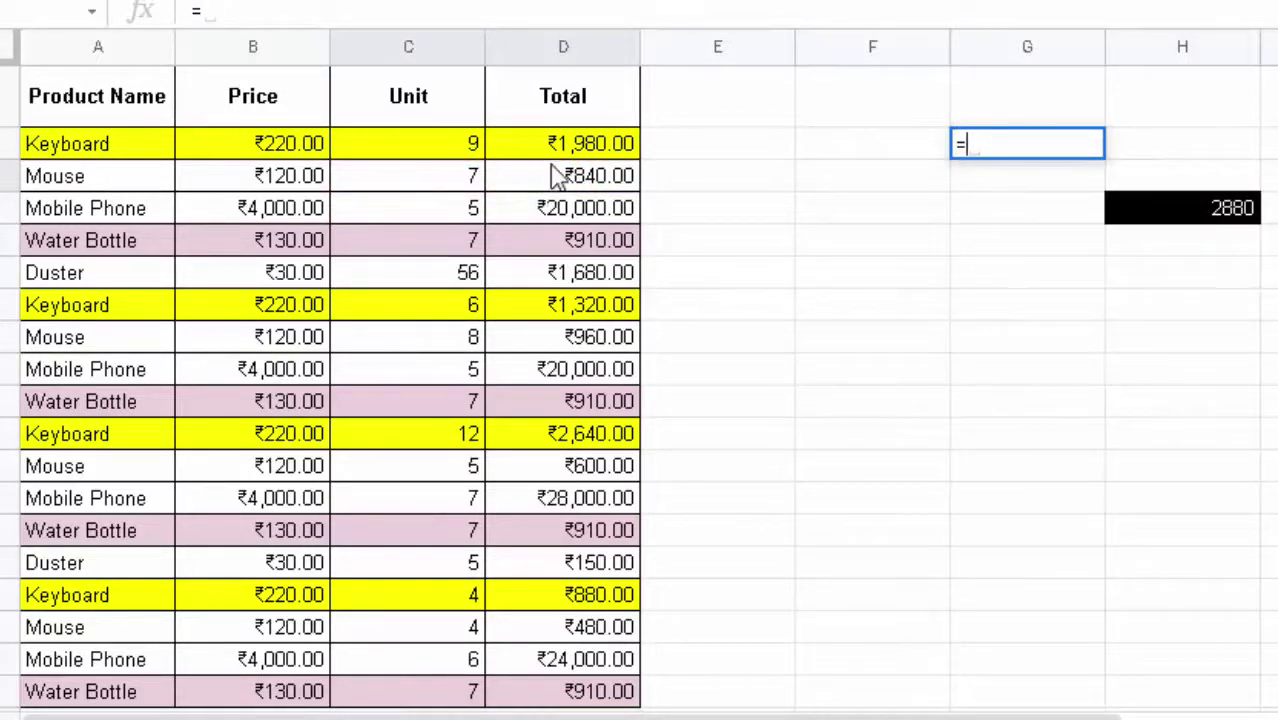
pyautogui.click(551, 181)
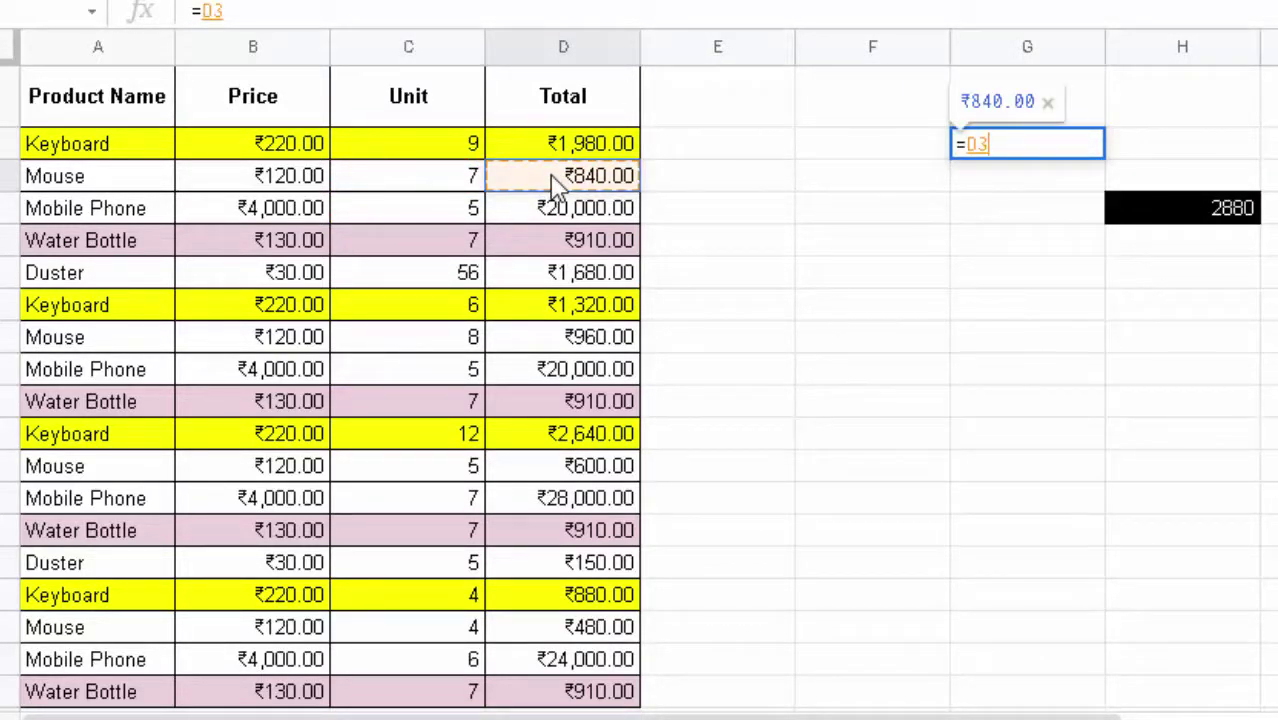
pyautogui.write('+')
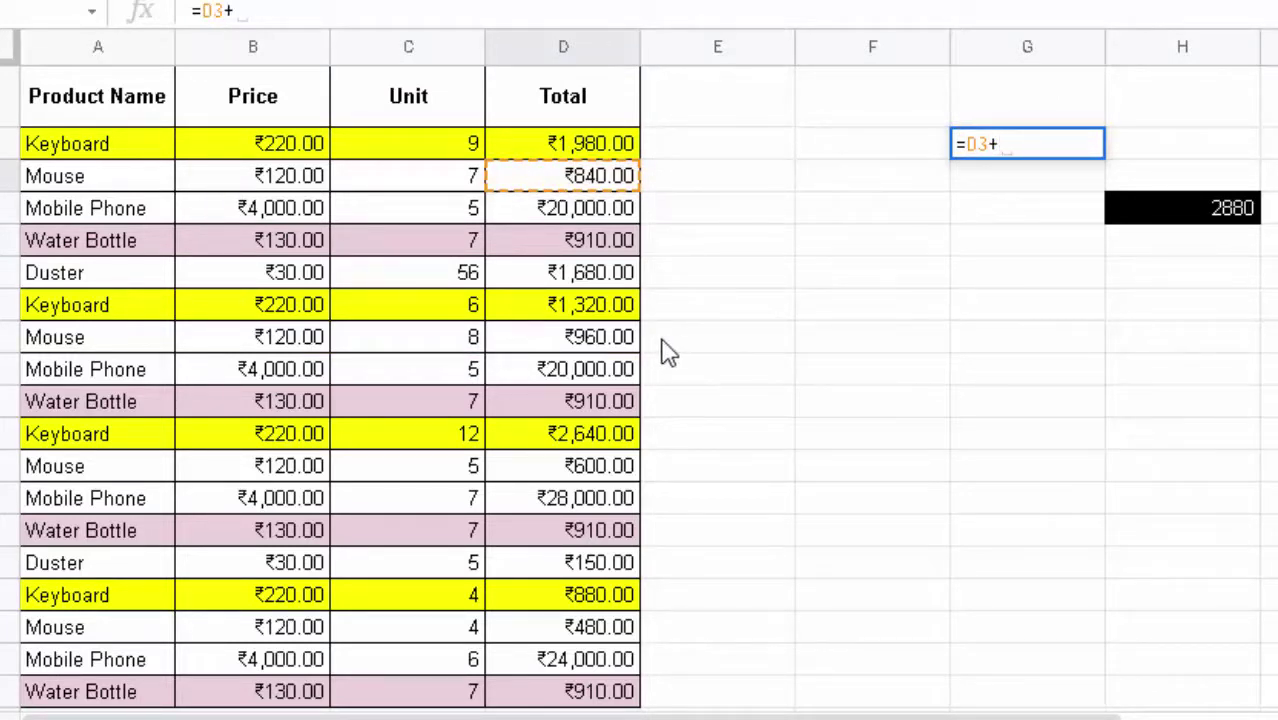
pyautogui.write('960')
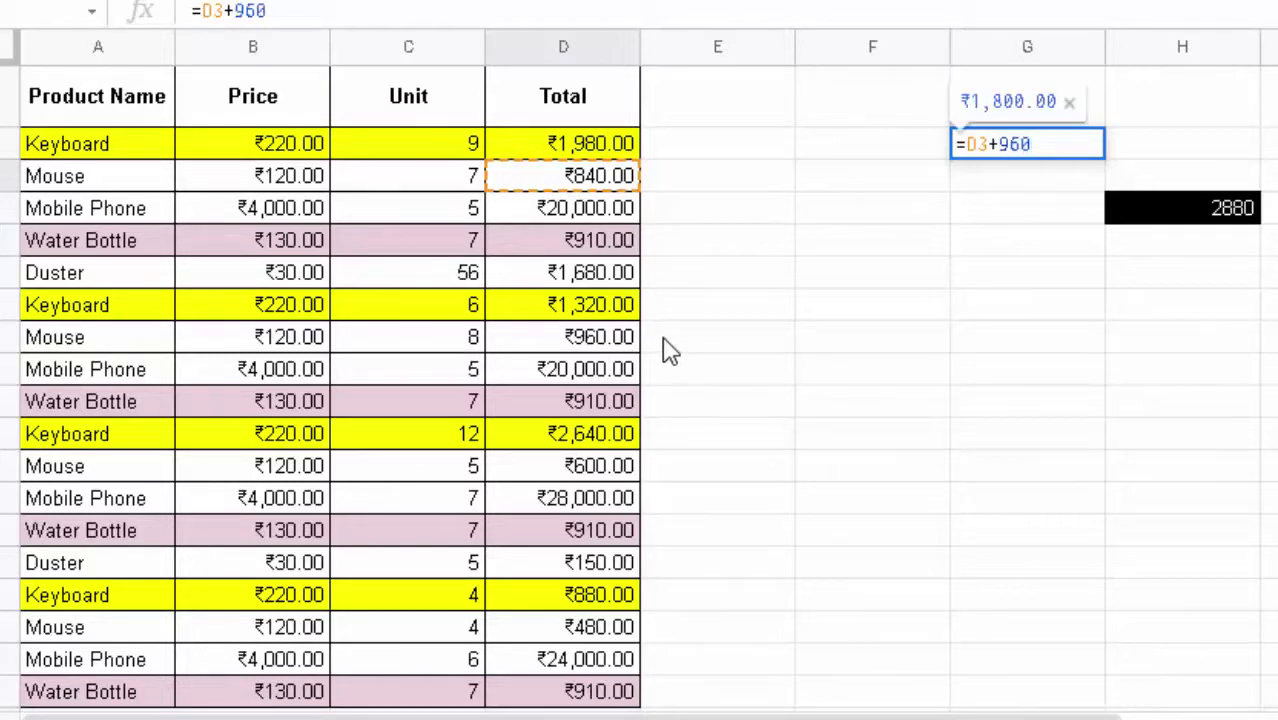
pyautogui.write('+')
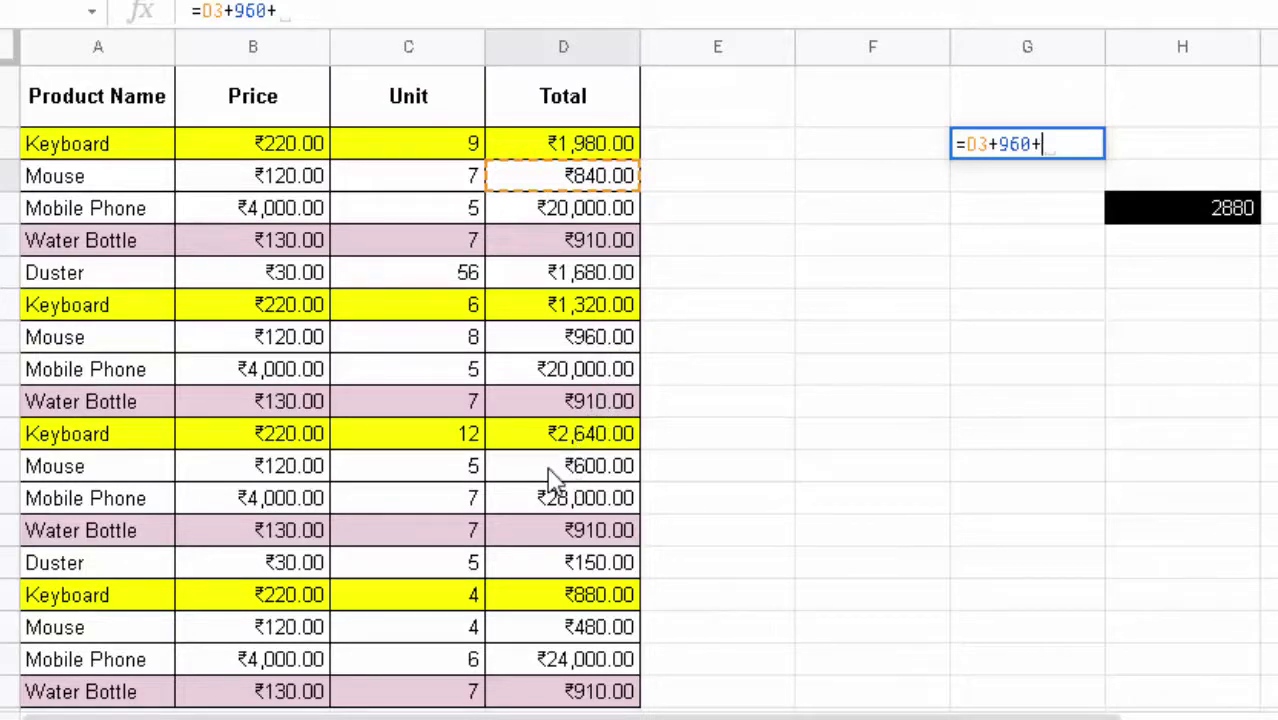
pyautogui.write('600')
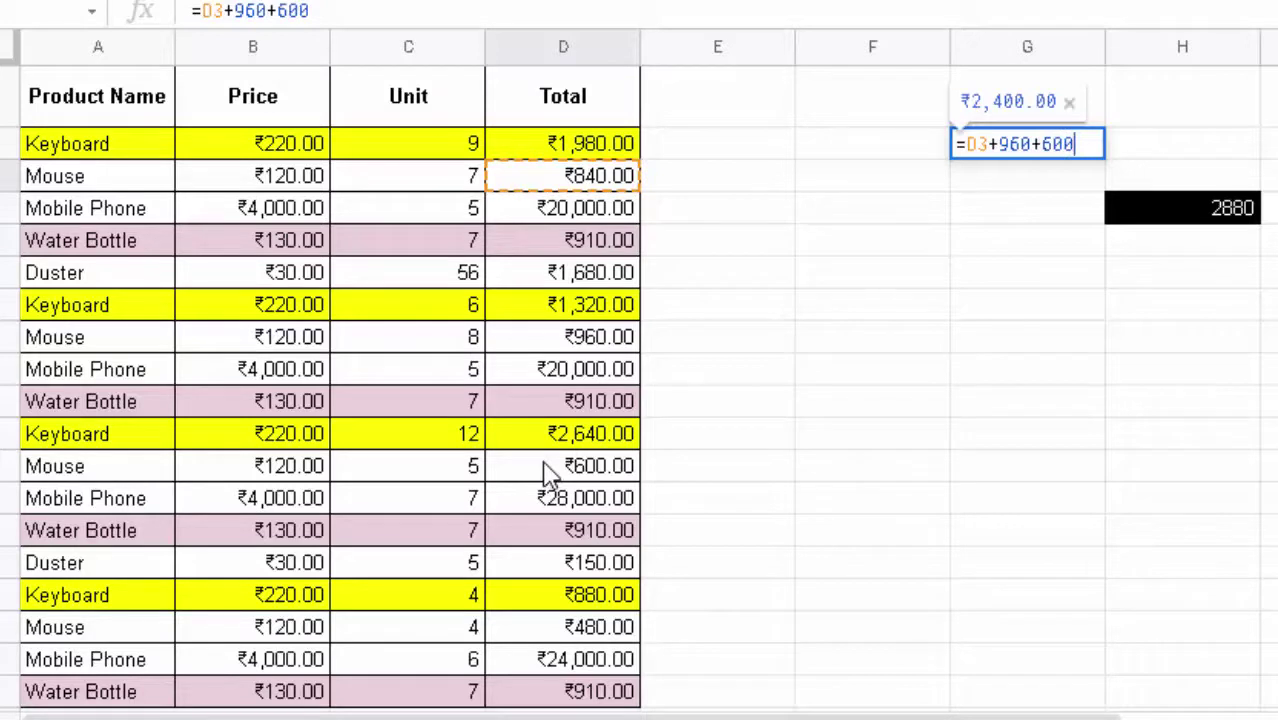
pyautogui.write('+')
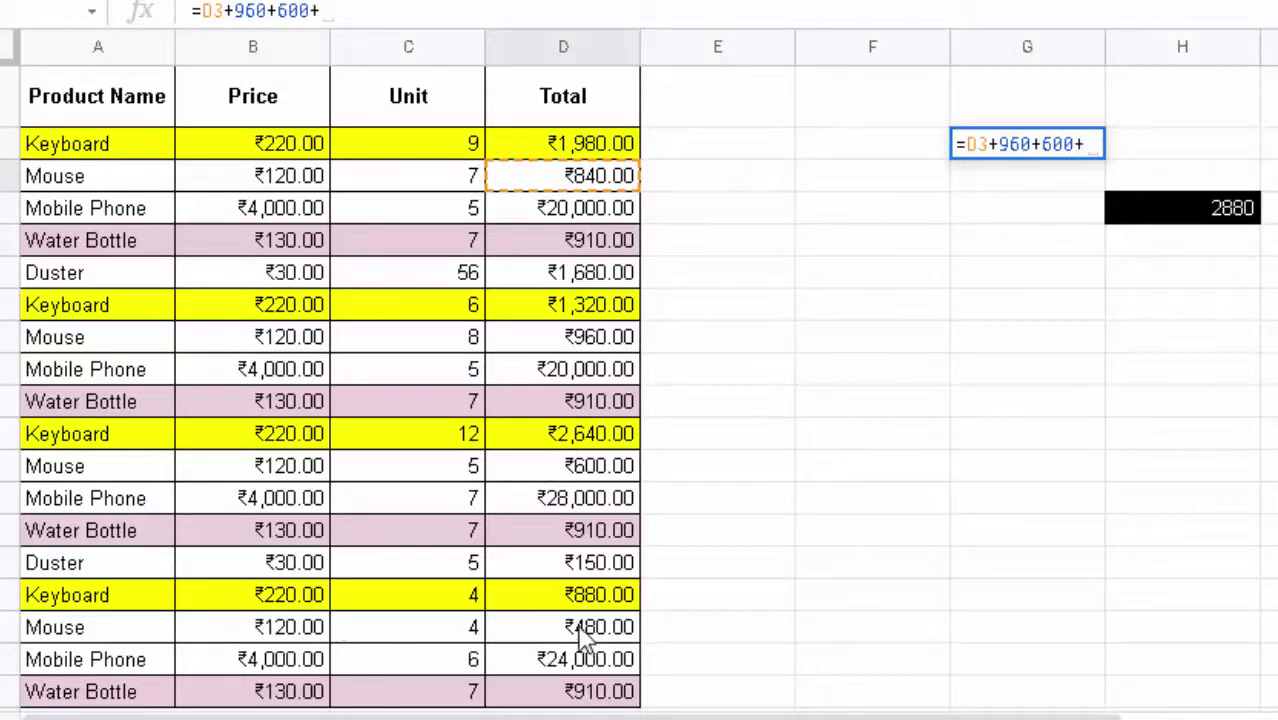
pyautogui.write('48')
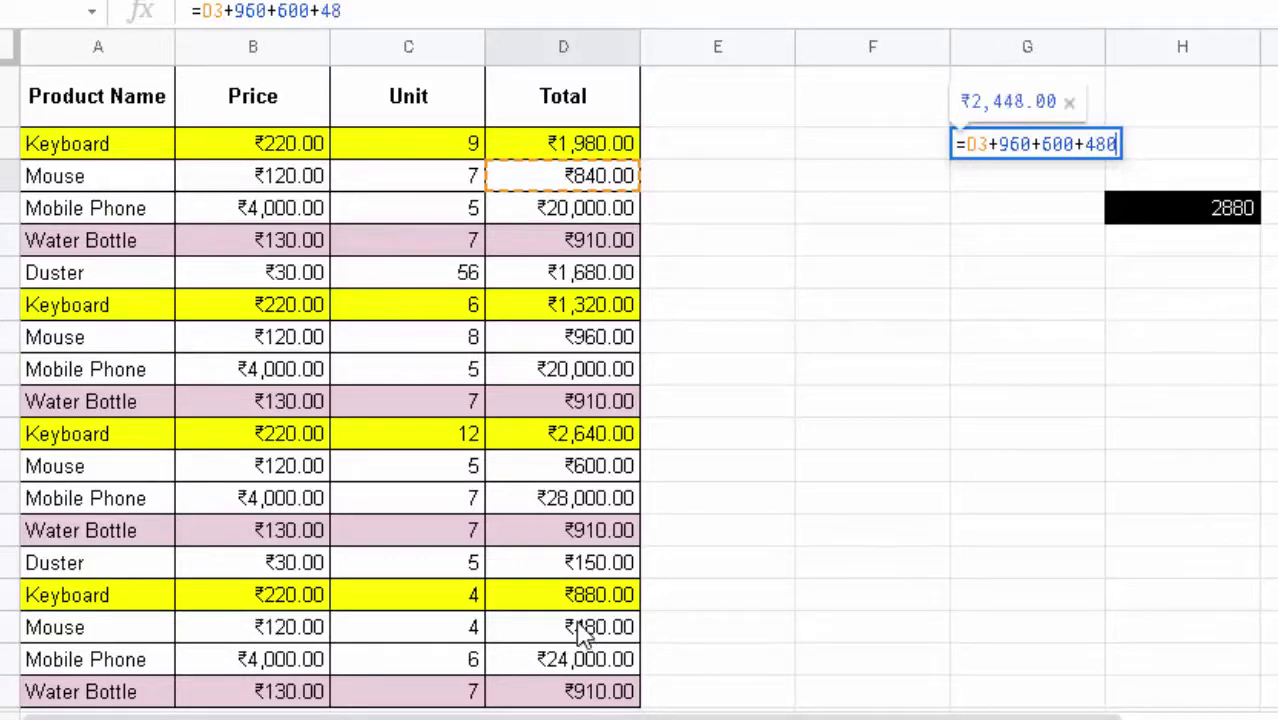
pyautogui.write('0')
pyautogui.press('Return')
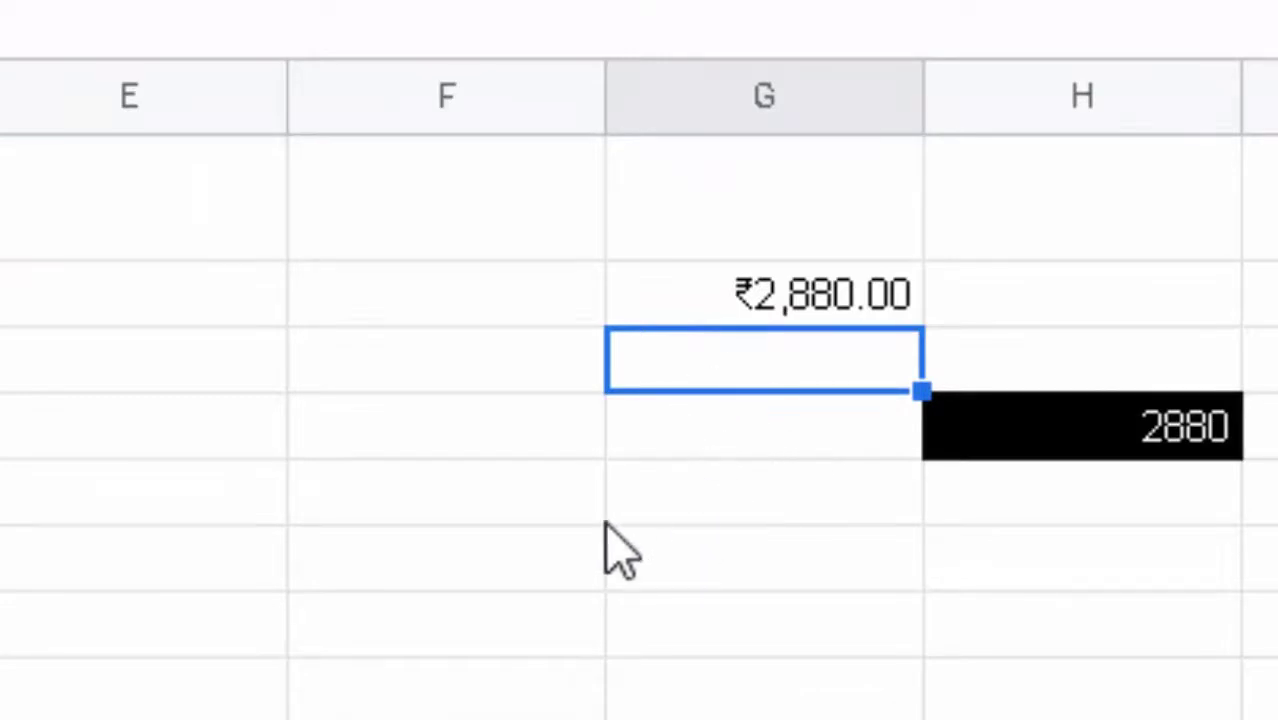
pyautogui.click(463, 628)
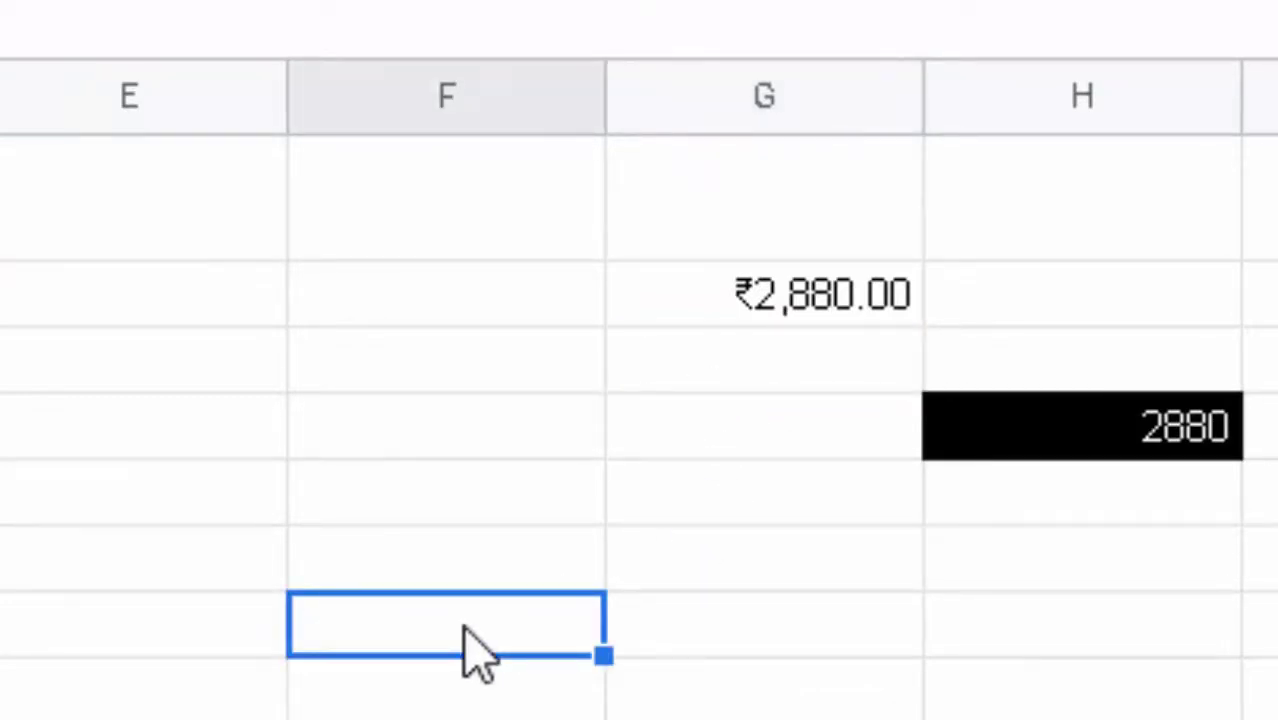